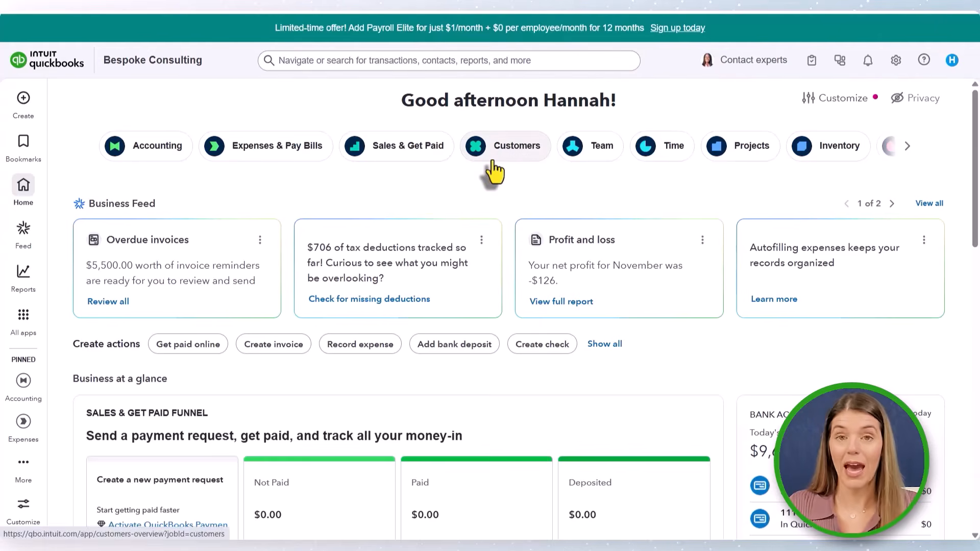
- Open the Customer Hub overview from the home page's Customers shortcut
left_click_drag(497, 153, 422, 157)
left_click(401, 156)
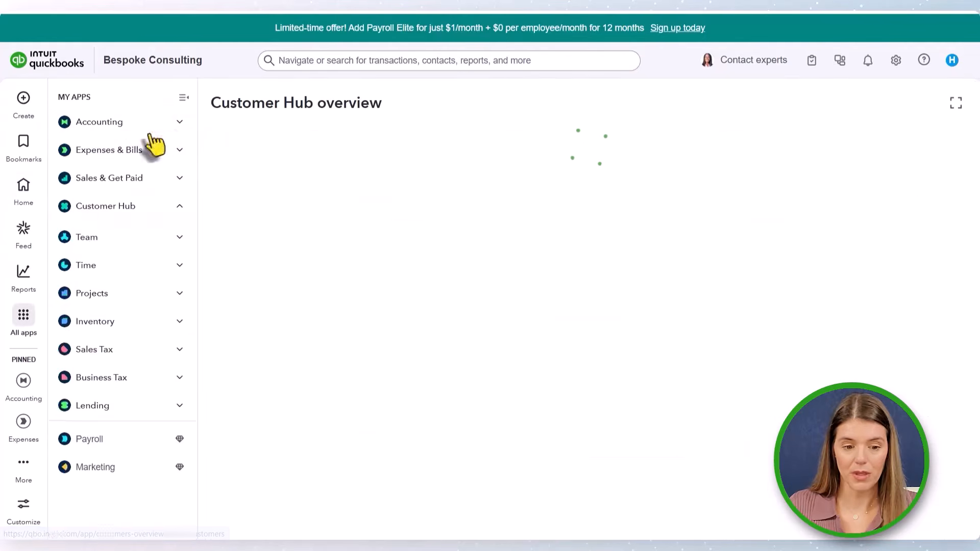
- Open the Marketing page and scroll through the QuickBooks and Mailchimp offer
scroll(94, 308, "down", 3)
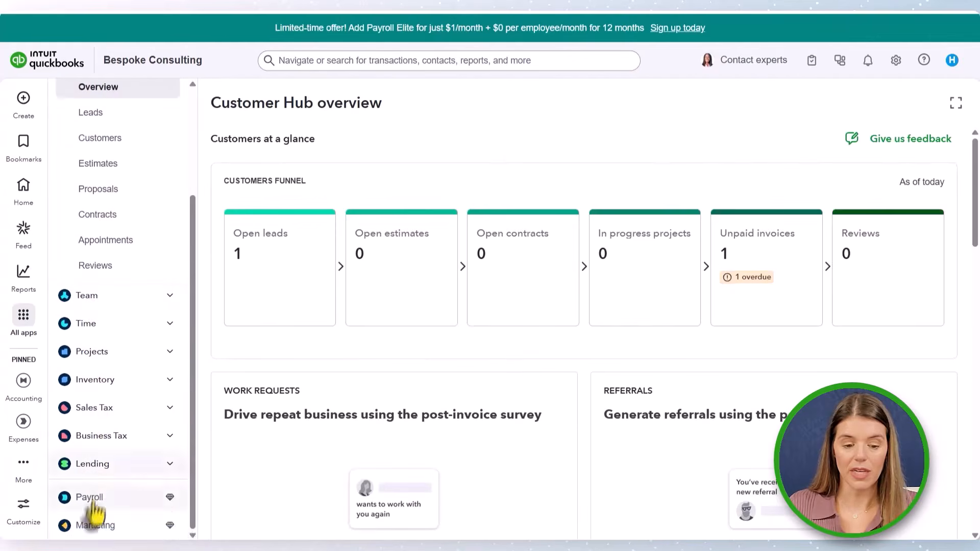
left_click(92, 527)
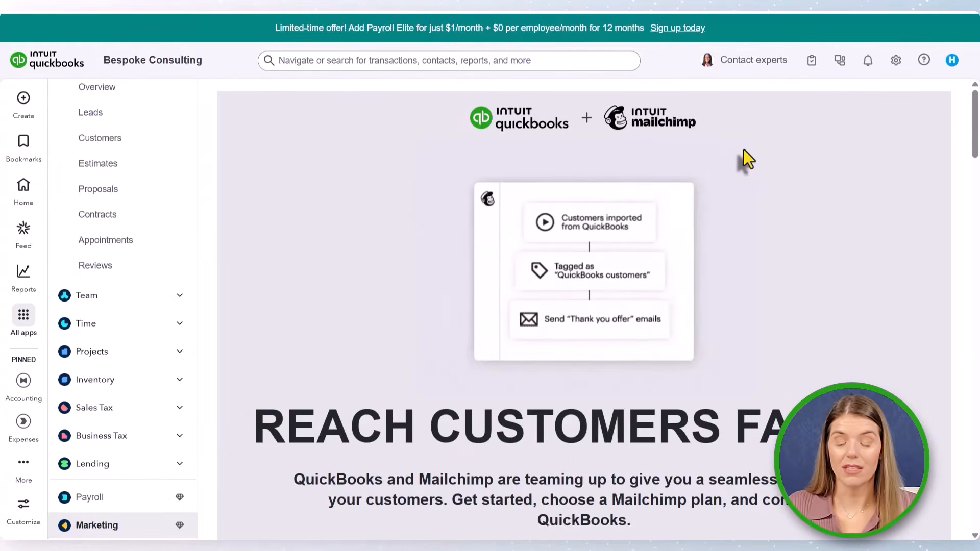
scroll(746, 151, "down", 5)
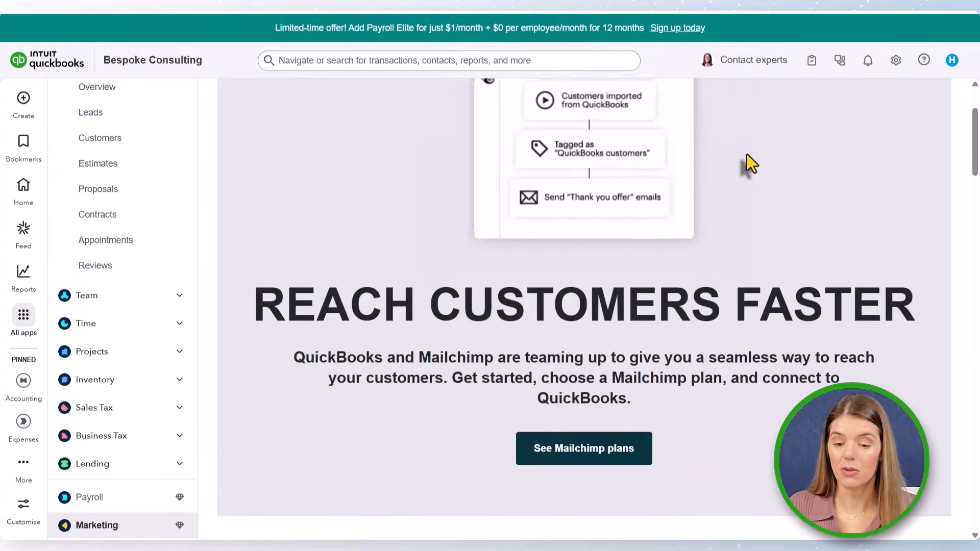
scroll(746, 155, "down", 8)
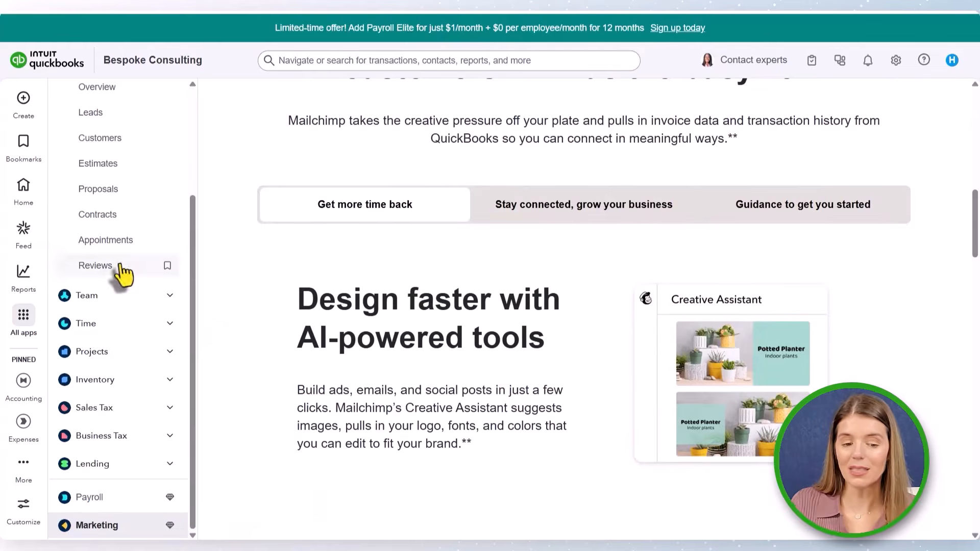
- Browse the Customer Hub's Overview and Reviews pages from the navigation
scroll(120, 275, "up", 3)
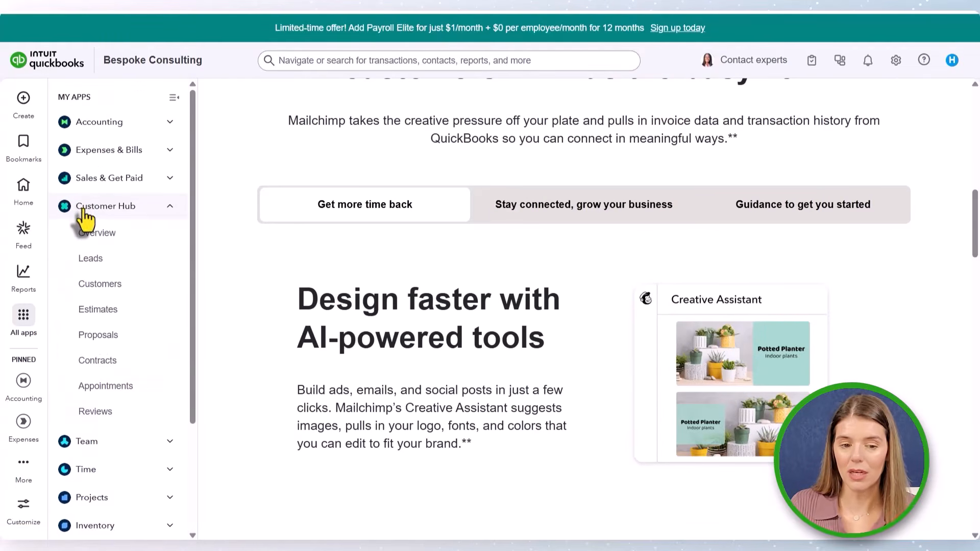
left_click(84, 209)
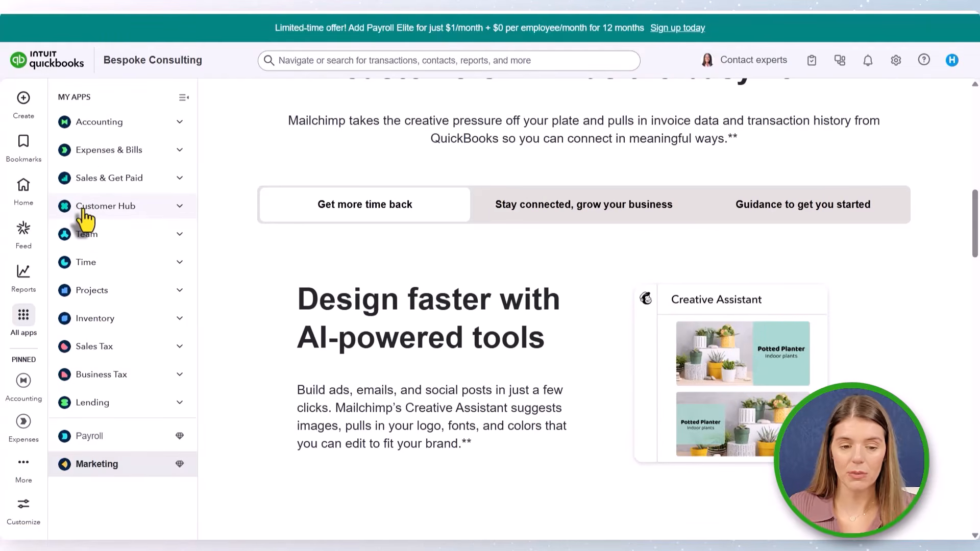
left_click(99, 209)
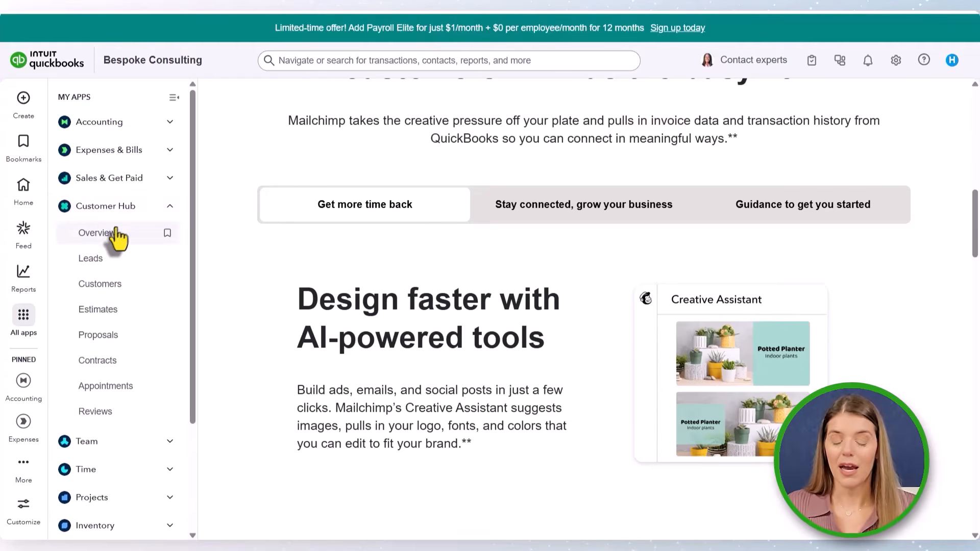
left_click(115, 235)
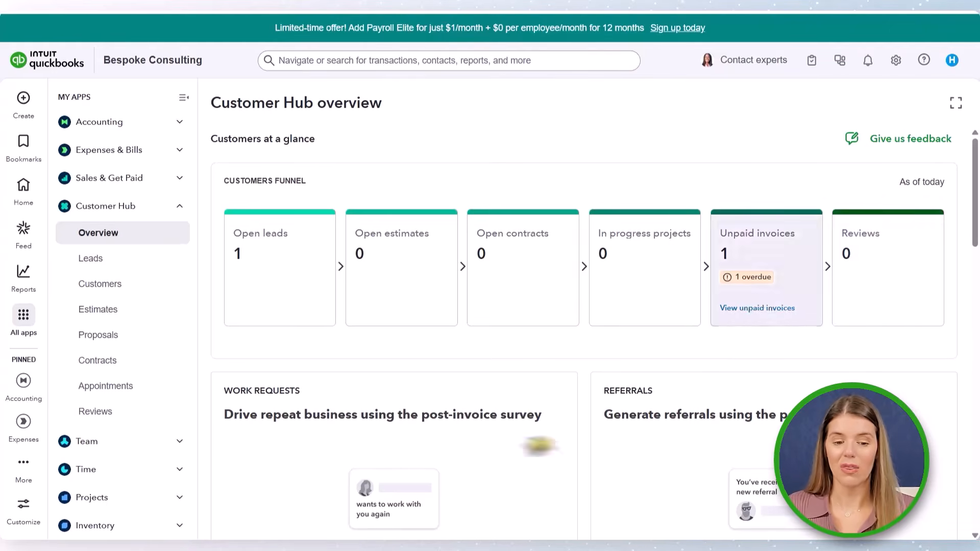
left_click(91, 413)
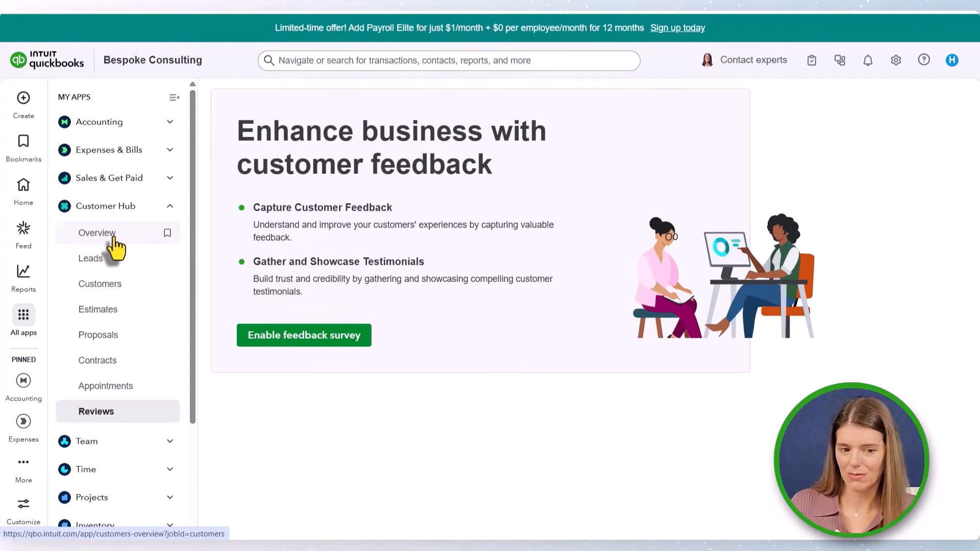
left_click(114, 237)
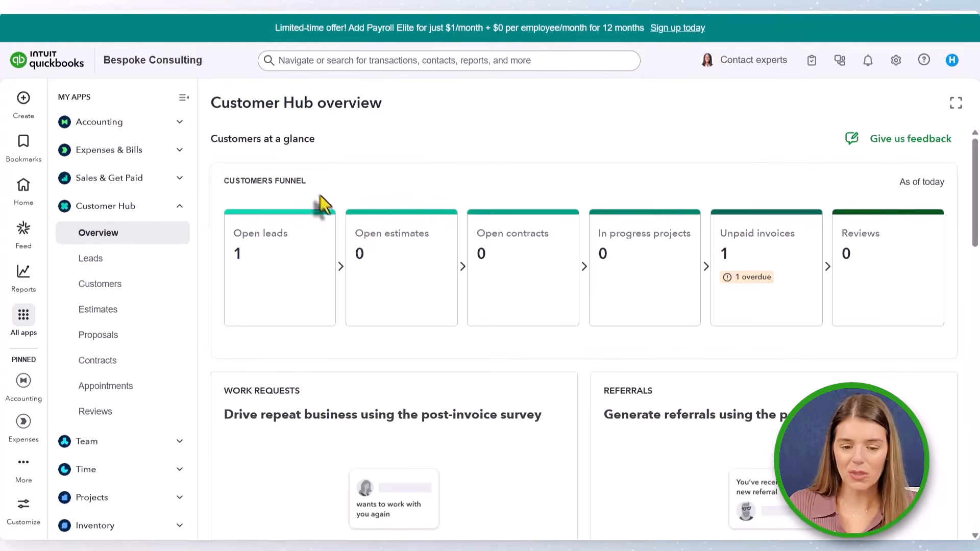
- Scroll through the Customer Hub overview's funnel, survey, overdue invoice and open estimate sections
scroll(372, 252, "down", 2)
scroll(289, 274, "down", 4)
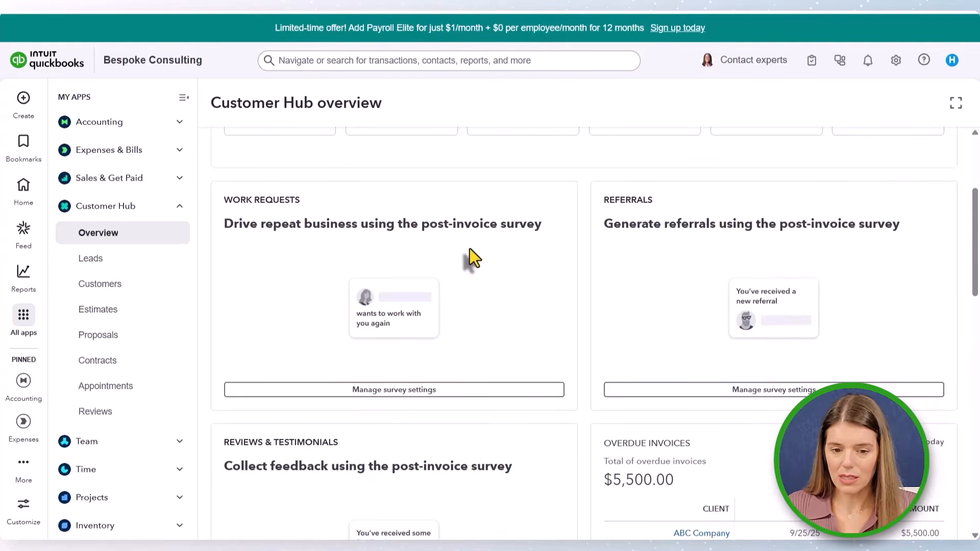
scroll(669, 256, "down", 7)
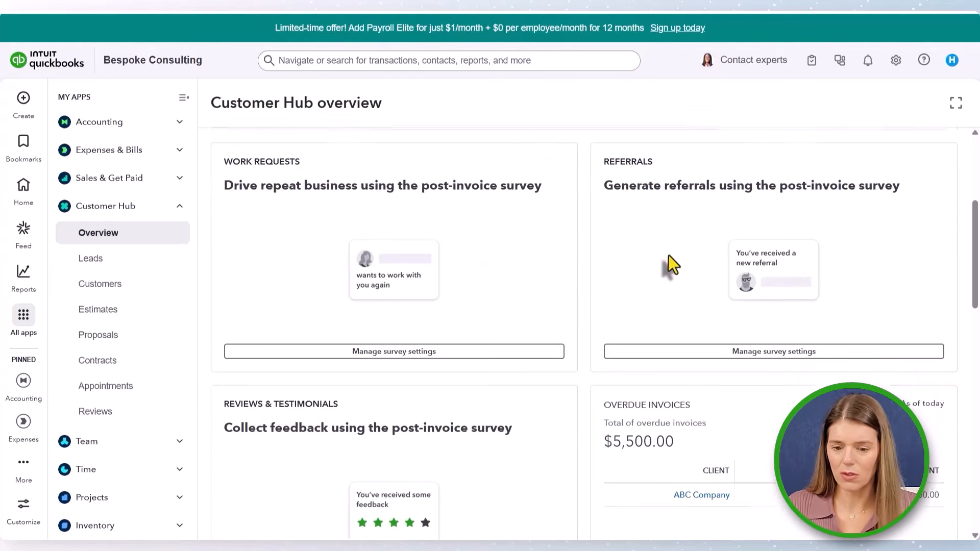
scroll(669, 255, "down", 1)
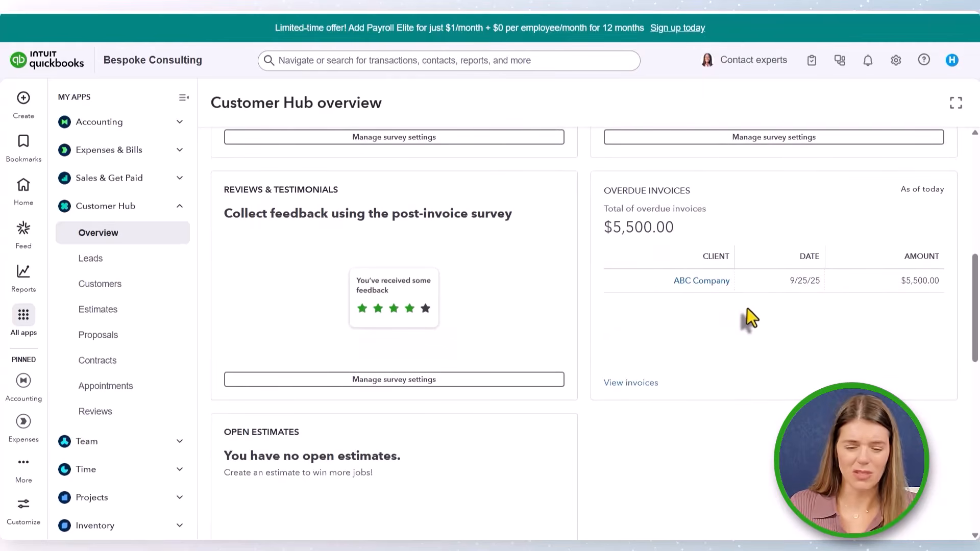
scroll(743, 320, "down", 3)
scroll(741, 320, "down", 4)
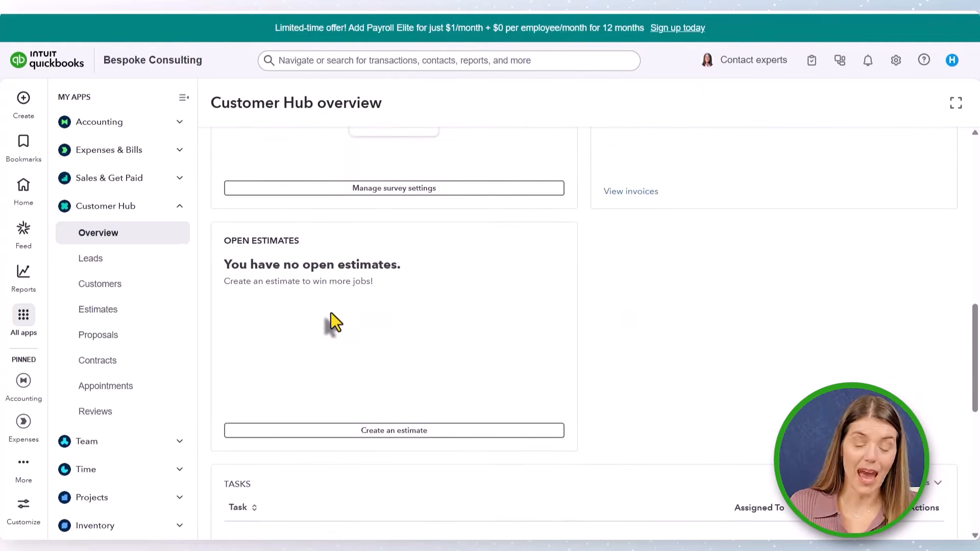
scroll(396, 345, "up", 15)
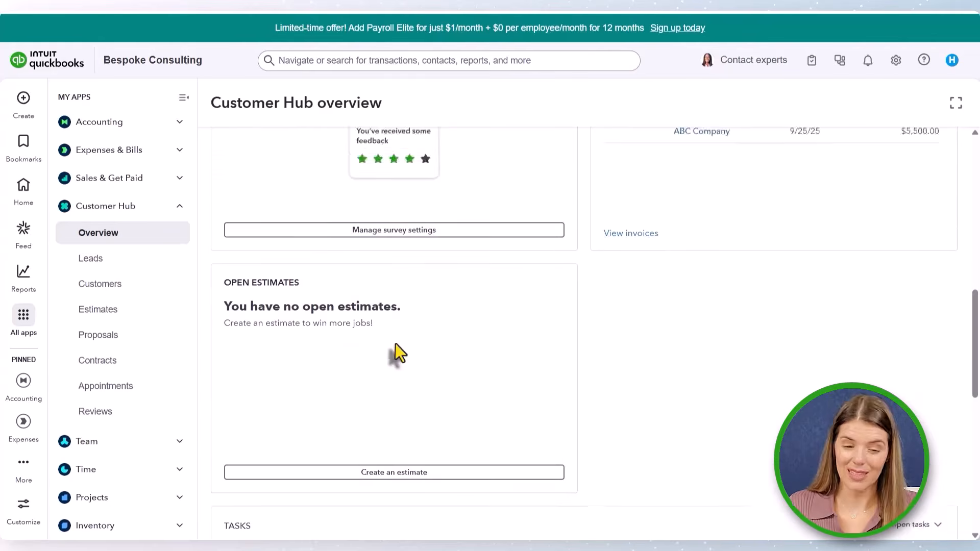
scroll(396, 344, "up", 3)
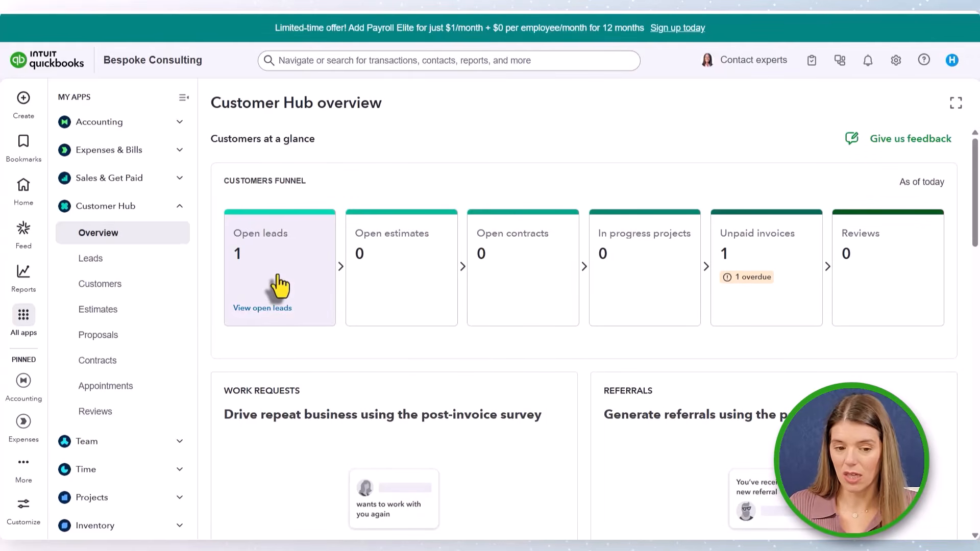
- Open the Customer Hub's Leads page
left_click(101, 268)
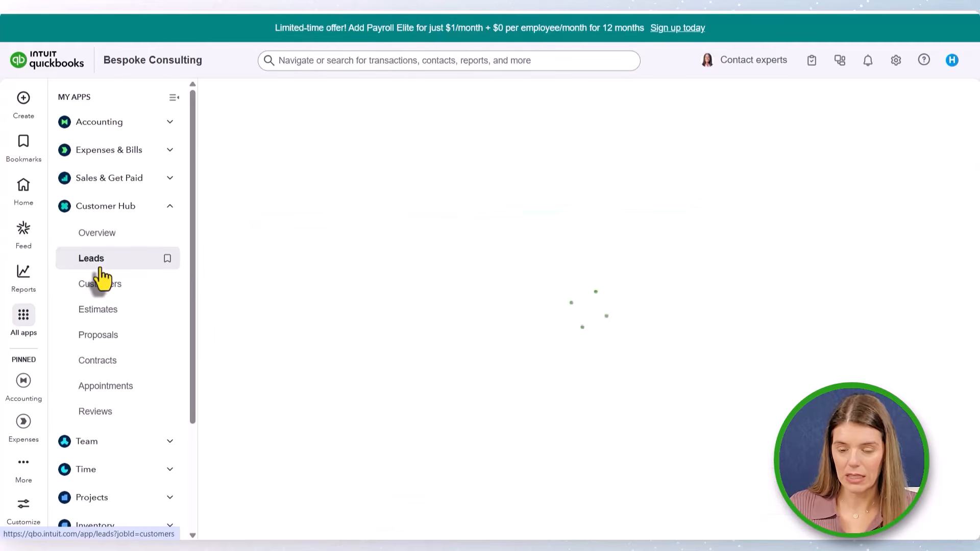
left_click(100, 236)
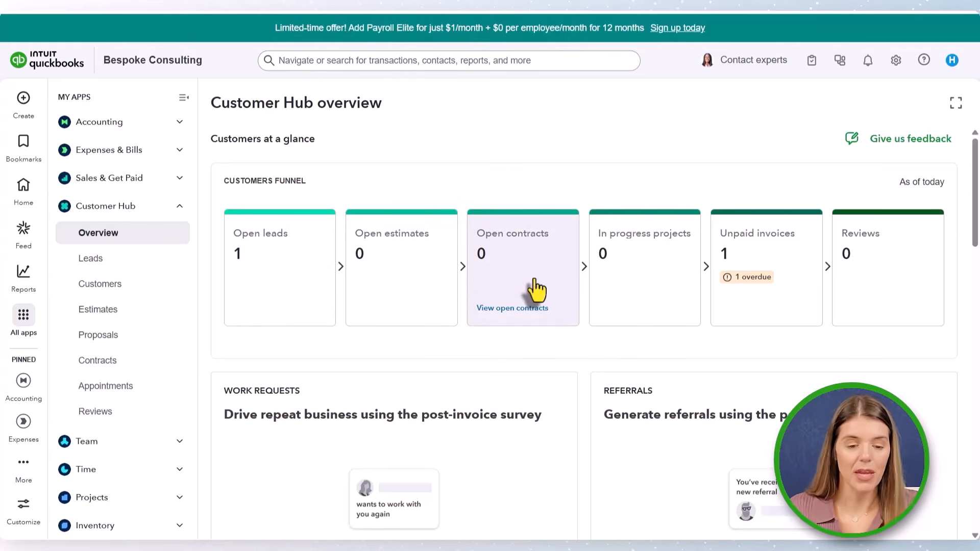
left_click(135, 266)
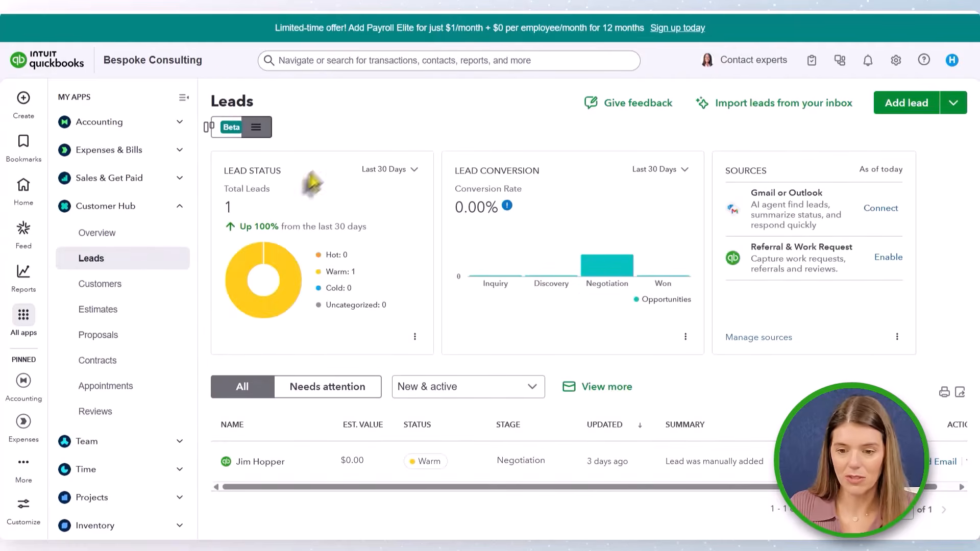
- Open the Import leads from your inbox dialog to view the Gmail and Outlook options, then close it
mouse_move(225, 265)
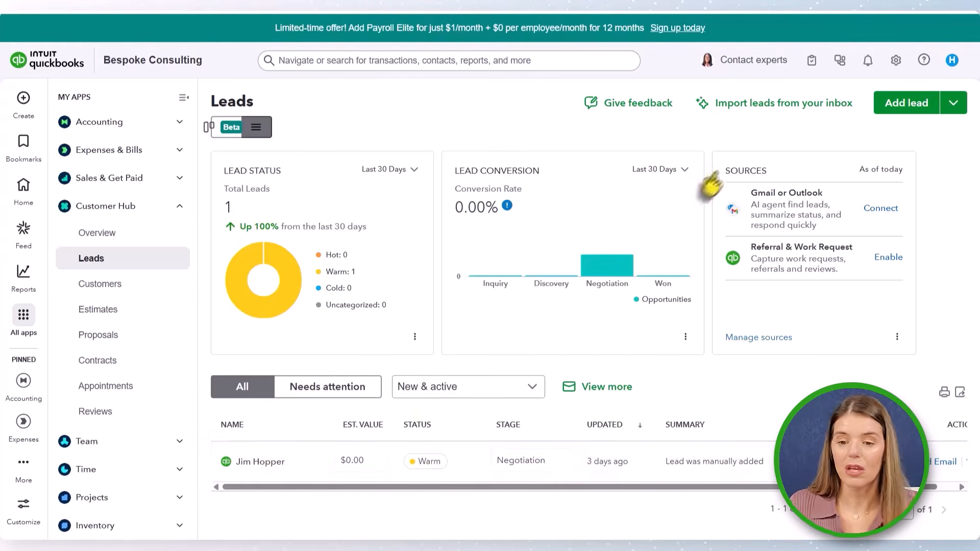
left_click(727, 110)
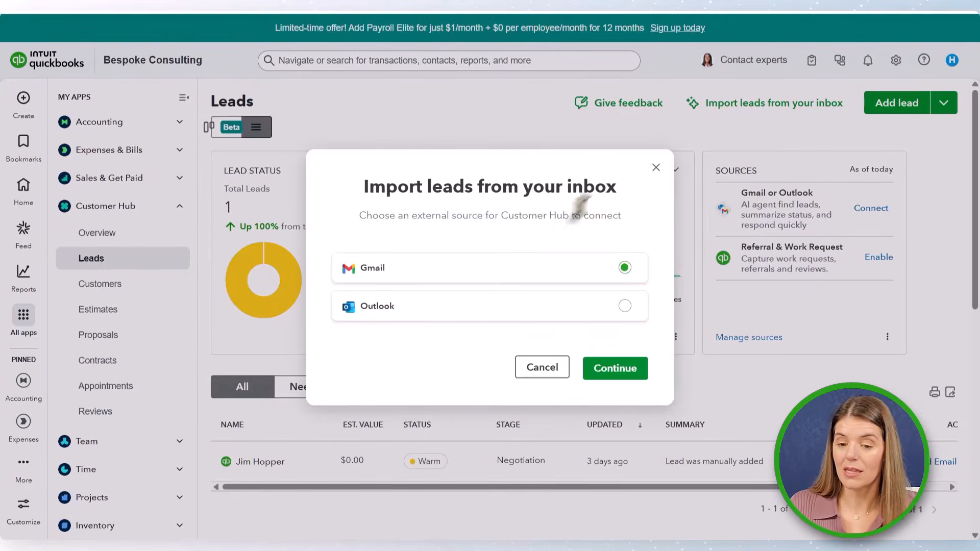
left_click(656, 168)
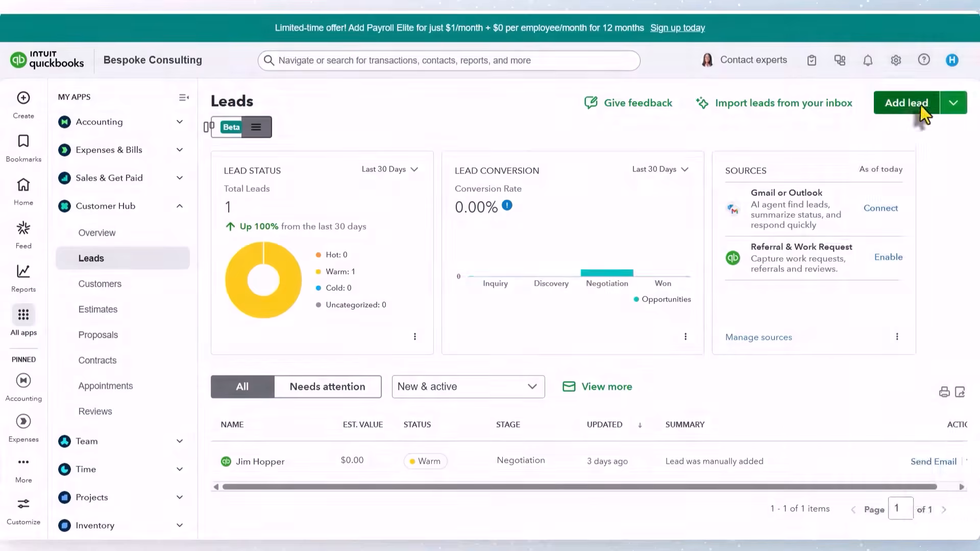
- Open the Add Lead form, scroll through its name and contact fields, and close it
left_click(894, 102)
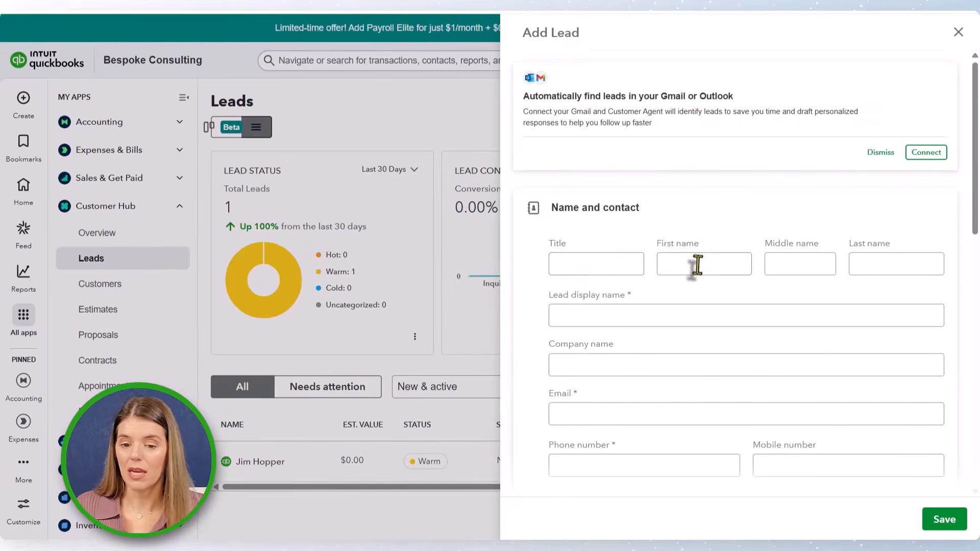
scroll(646, 328, "down", 2)
scroll(685, 424, "down", 2)
scroll(689, 429, "up", 4)
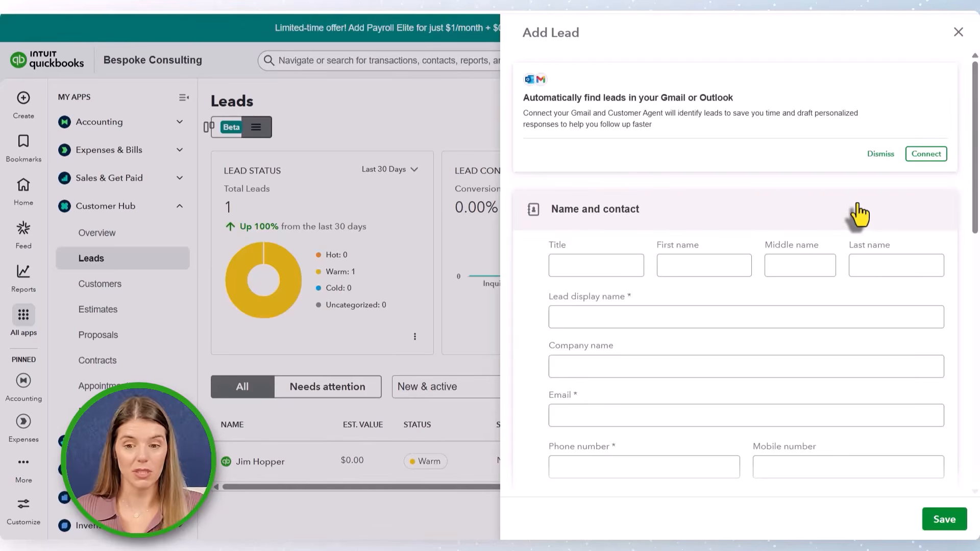
left_click(959, 33)
- Open the Import leads spreadsheet upload wizard, review its requirements, and close it
left_click(953, 103)
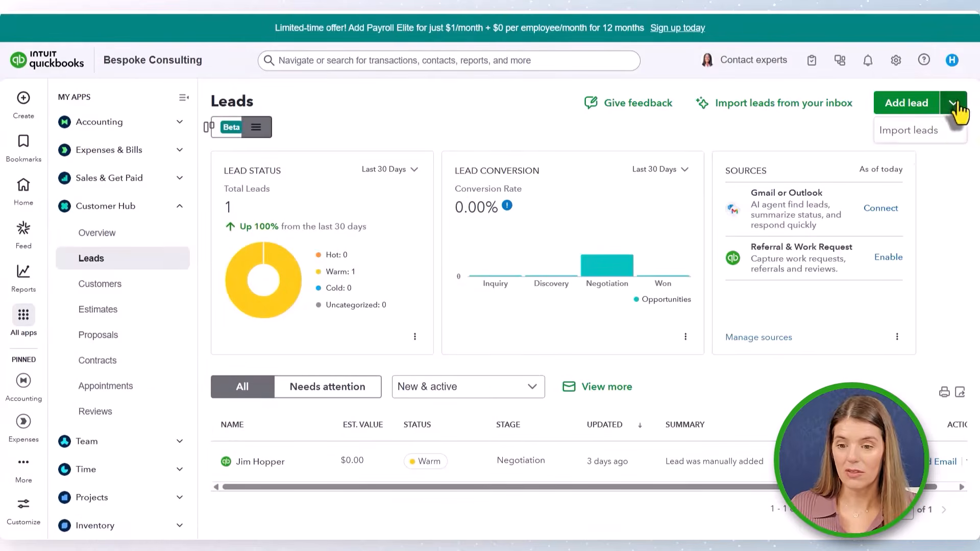
left_click(919, 134)
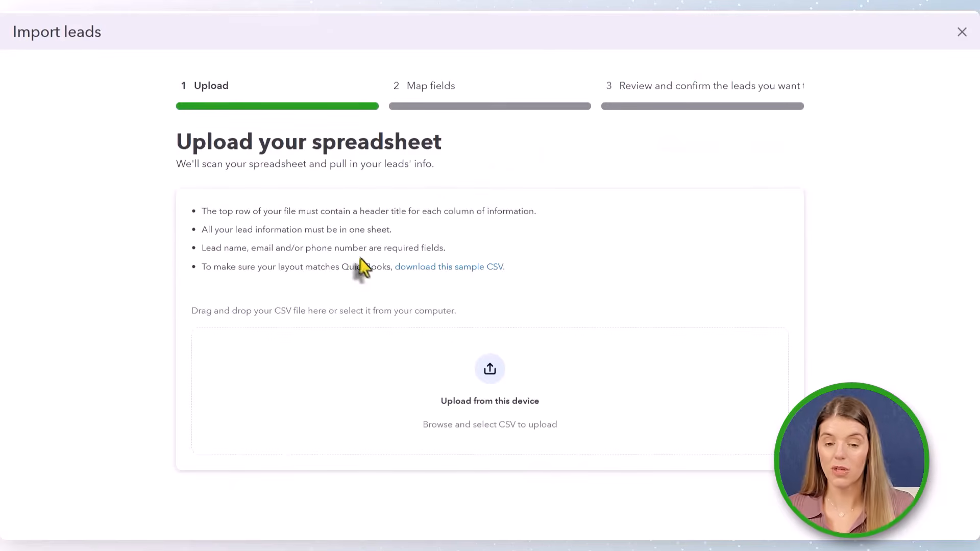
left_click(422, 270)
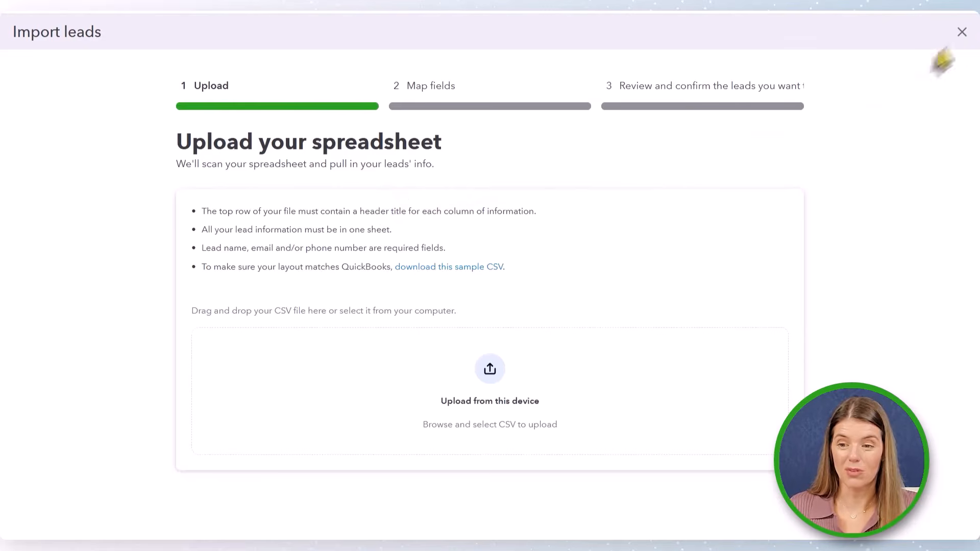
left_click(963, 34)
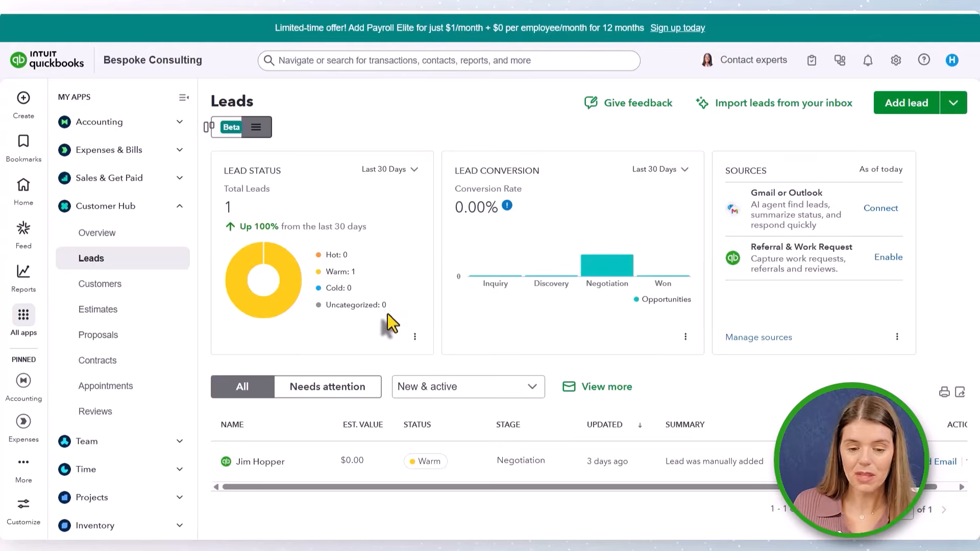
- Open the existing lead's status and stage dropdowns to view their options without changing them
mouse_move(233, 477)
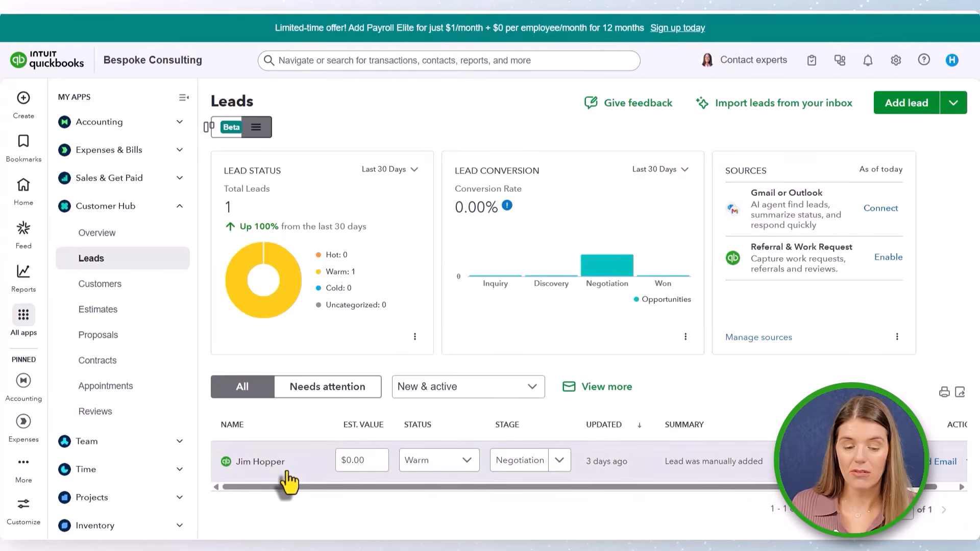
left_click(428, 463)
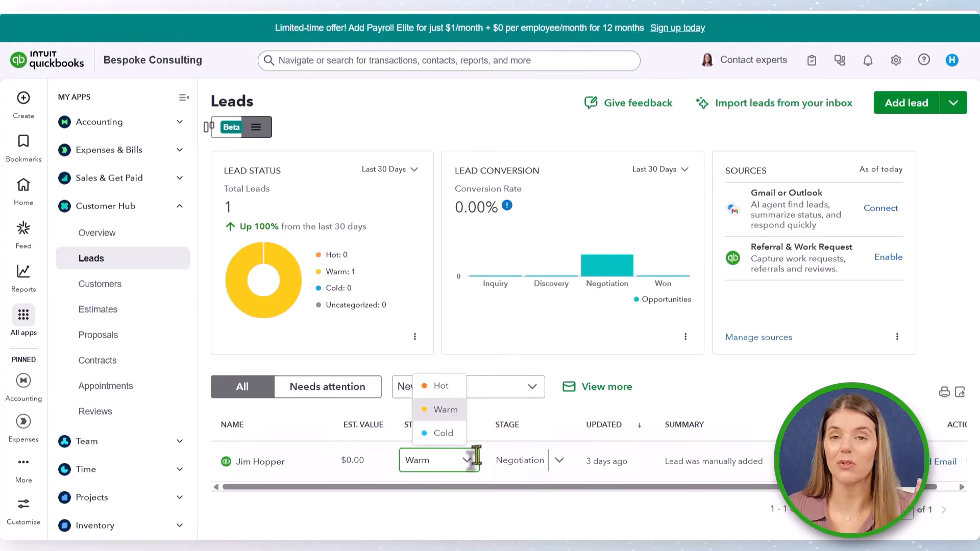
left_click(558, 467)
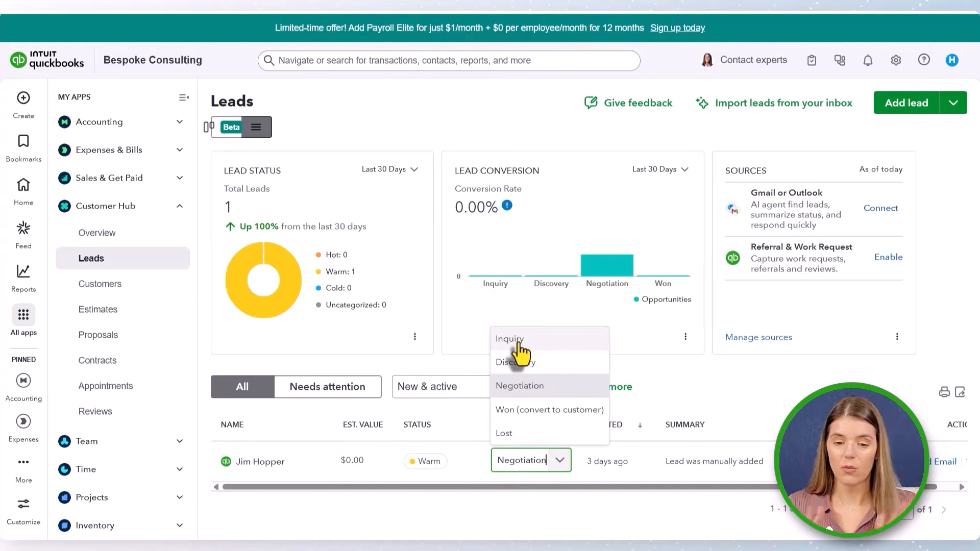
left_click(528, 488)
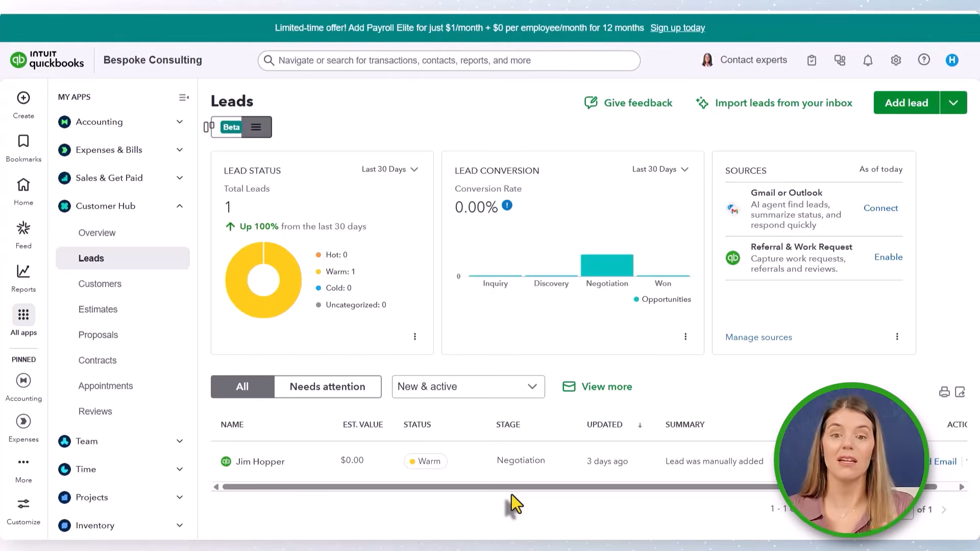
- Select the existing lead's row and scroll the leads table sideways to view its action column
left_click(525, 461)
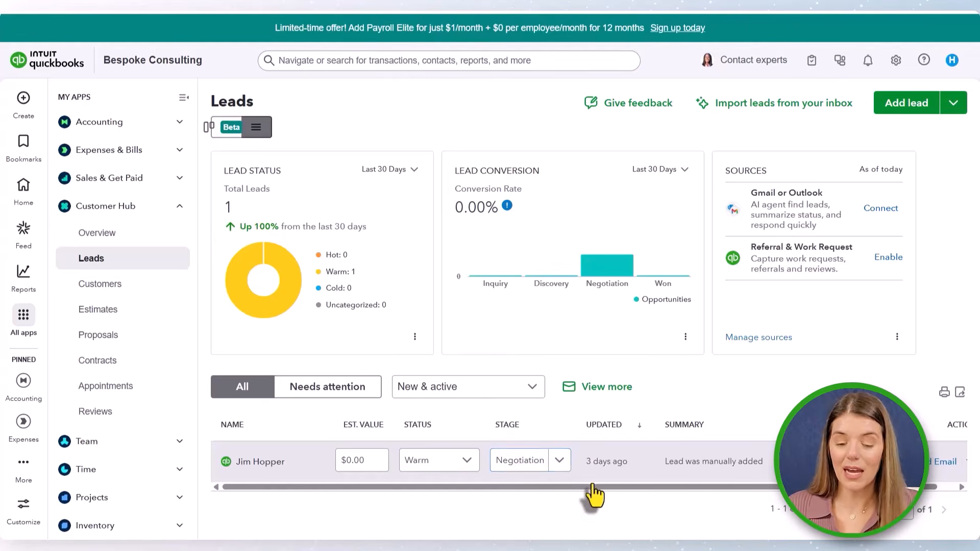
left_click_drag(592, 486, 645, 498)
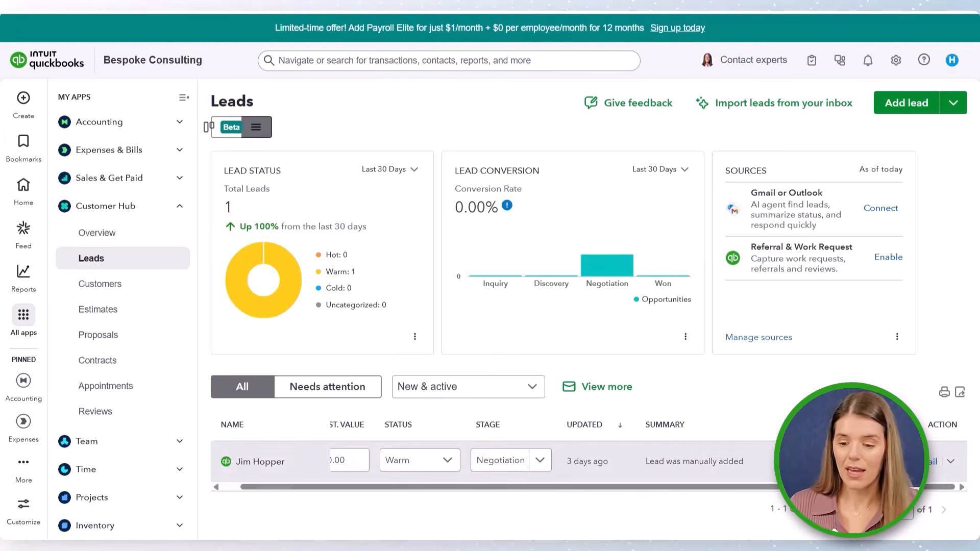
- Open the lead's action menu and stage dropdown to view their options without changing anything
left_click(951, 462)
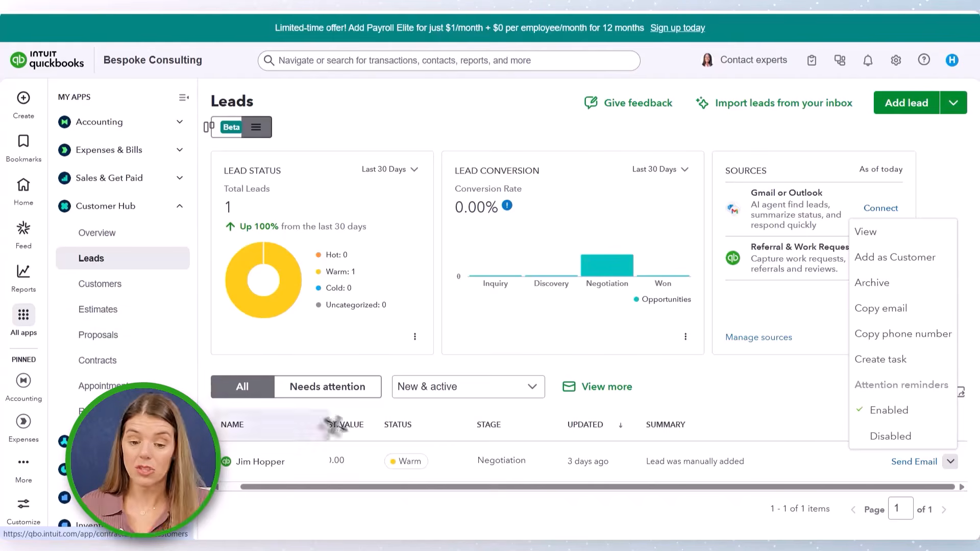
mouse_move(384, 453)
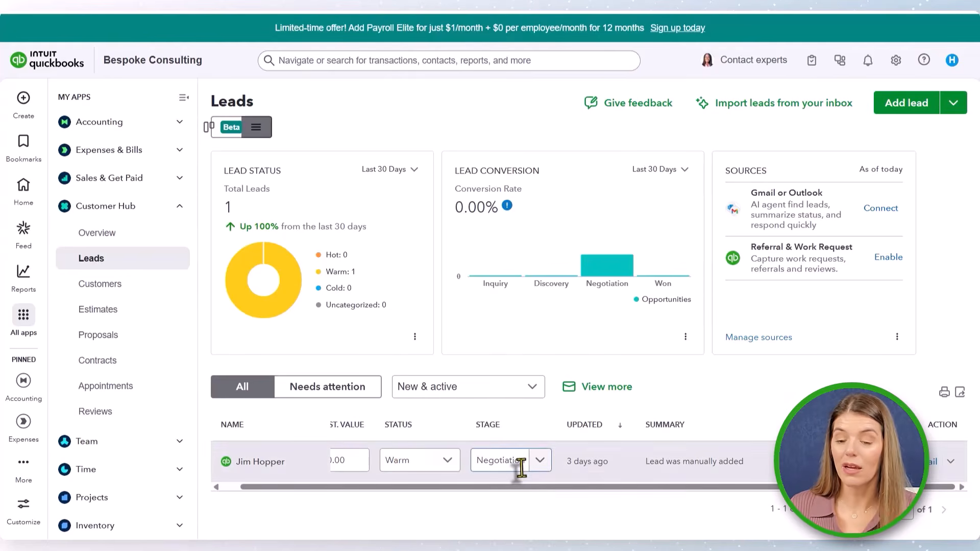
left_click(538, 463)
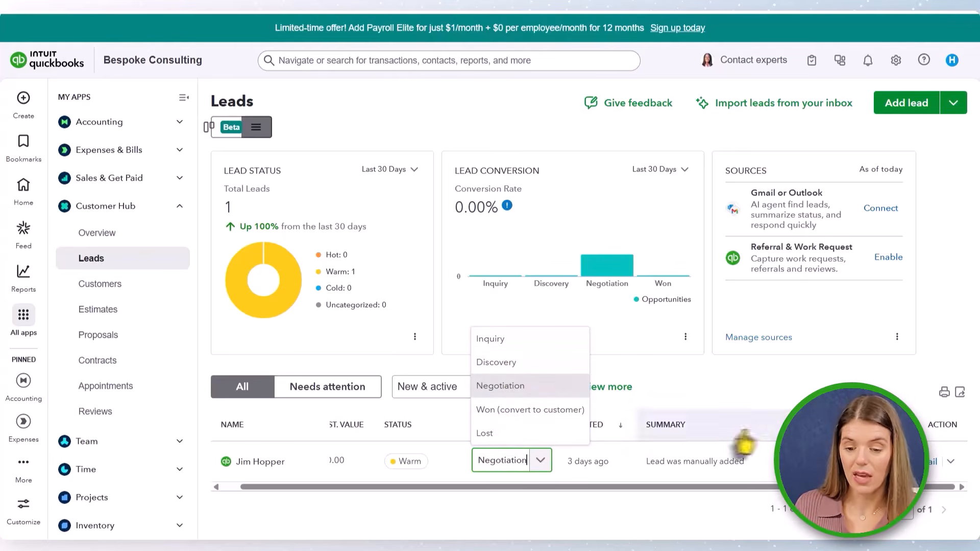
left_click(816, 382)
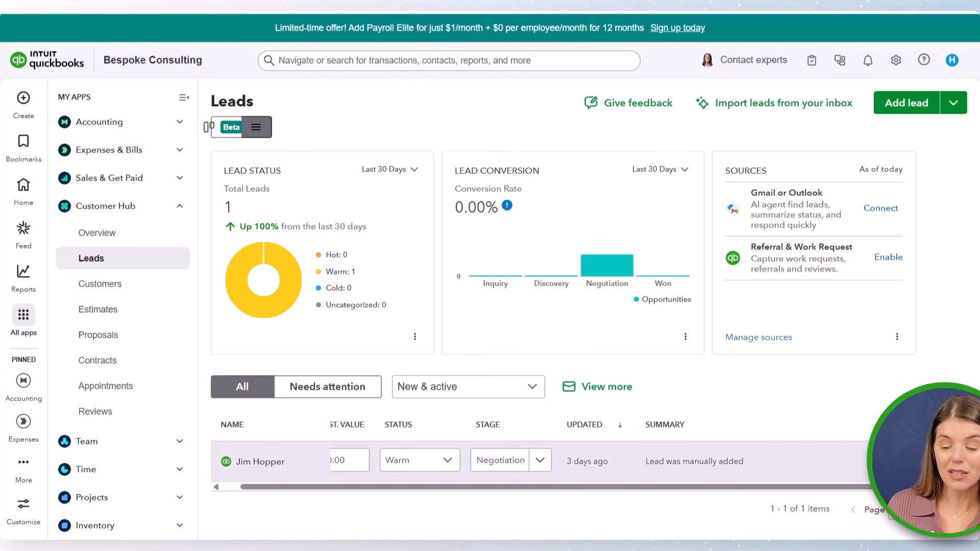
- Convert the existing lead into a customer and save the prefilled customer form
left_click(949, 462)
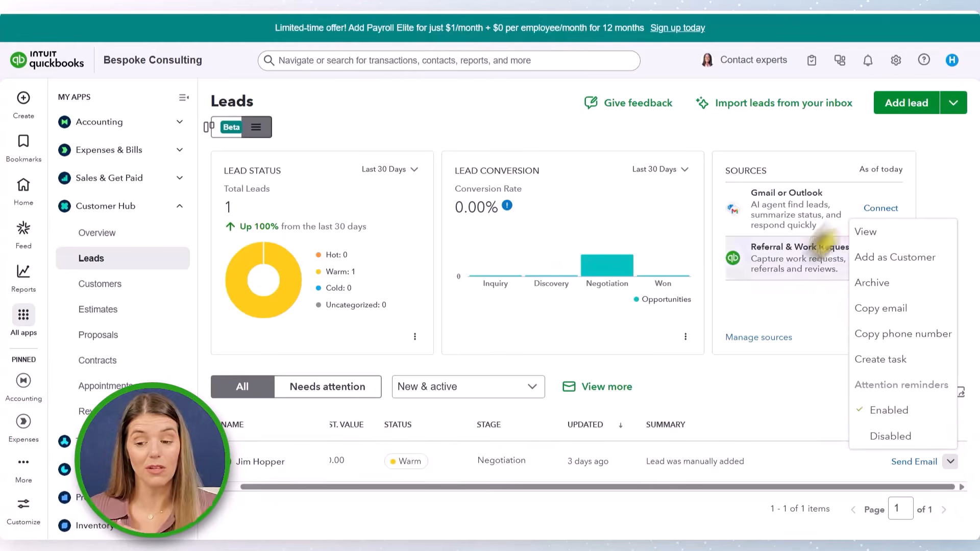
left_click(880, 258)
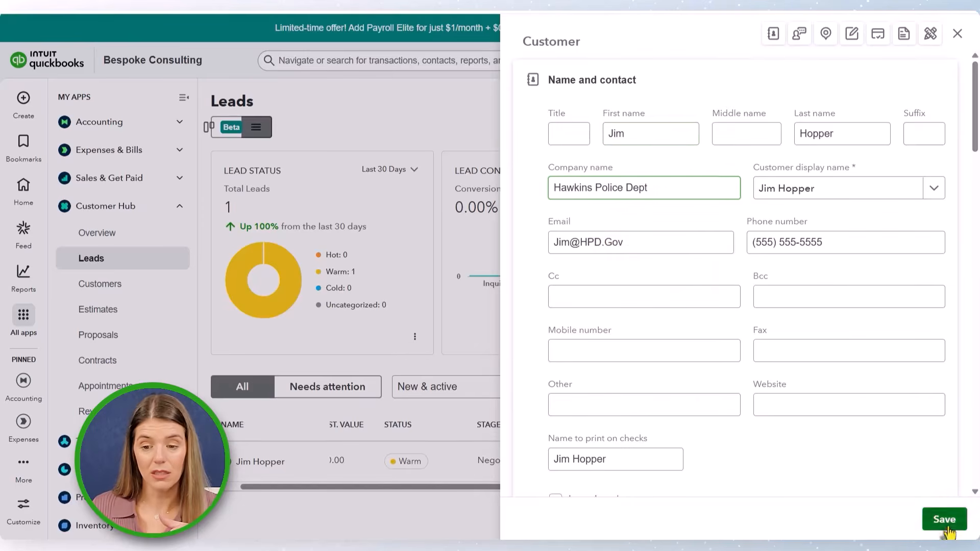
left_click(948, 530)
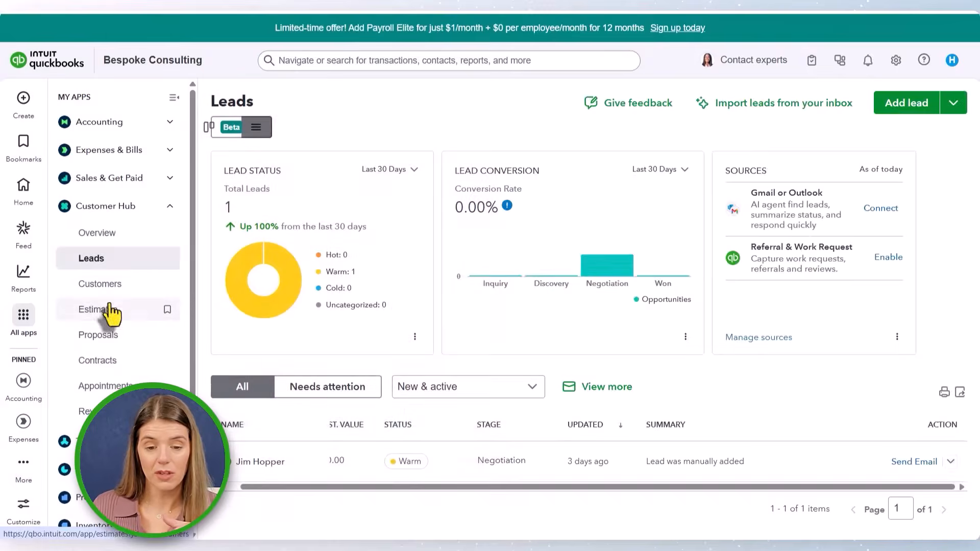
- Start a new estimate from the Estimates page and choose the newly converted customer
left_click(106, 308)
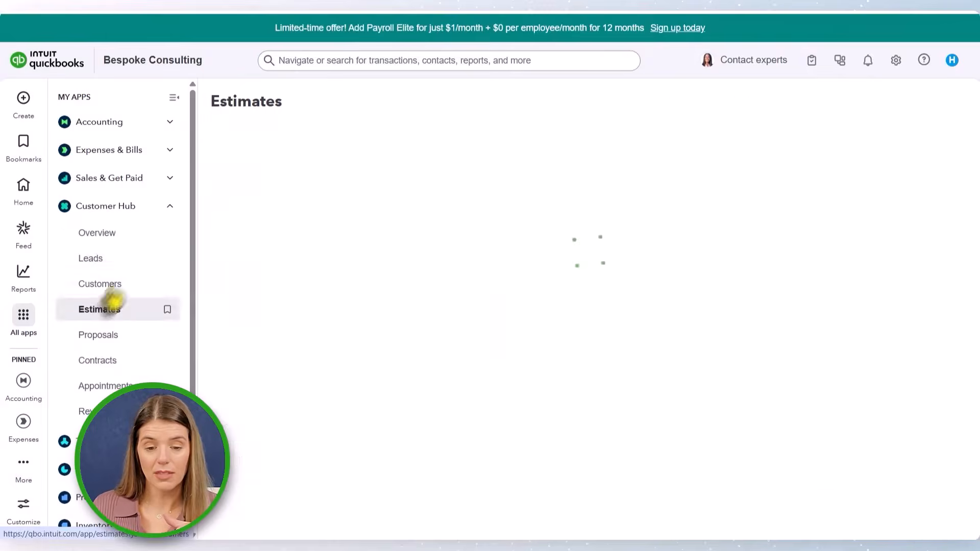
left_click(272, 343)
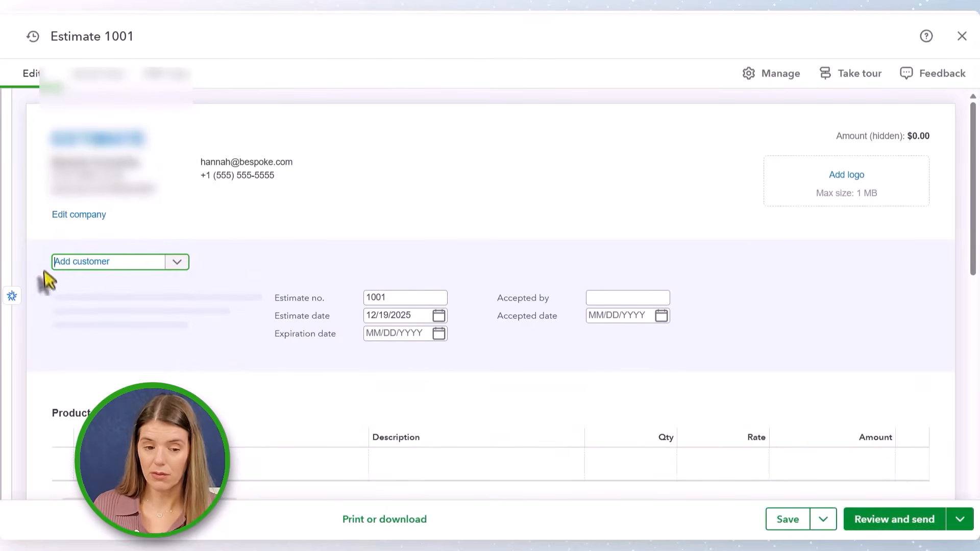
left_click(180, 265)
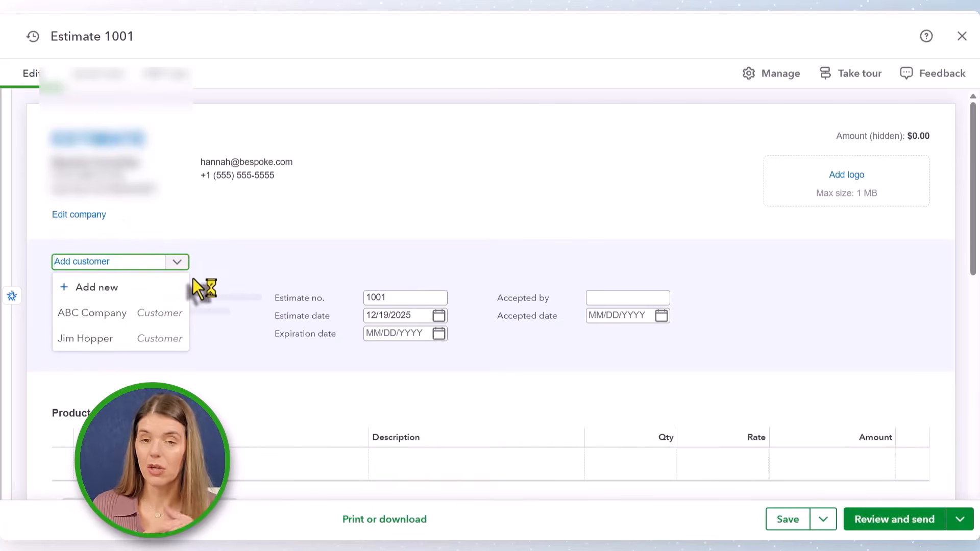
left_click(94, 340)
- Add an Ad hoc Consulting line to the estimate with a quantity of 5
scroll(272, 314, "down", 4)
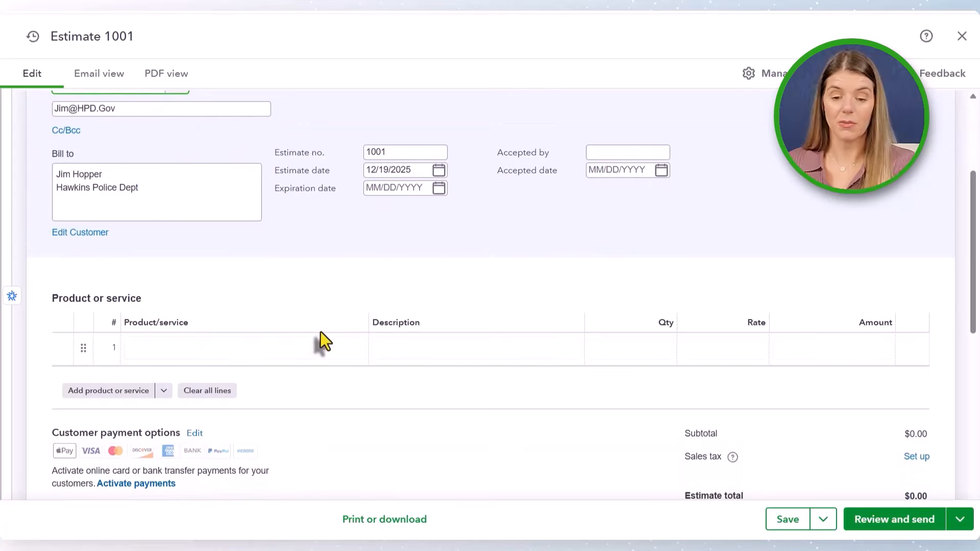
left_click(234, 348)
left_click(235, 352)
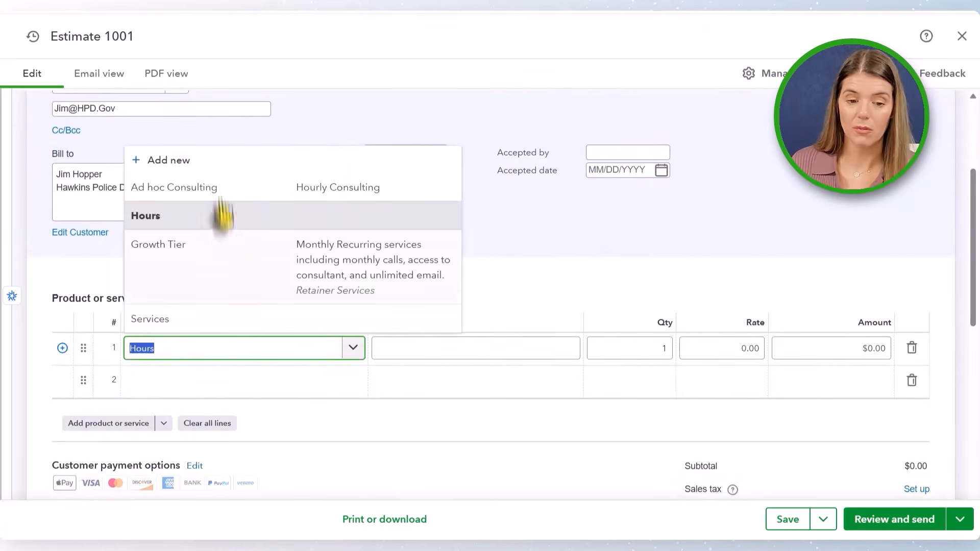
left_click(173, 184)
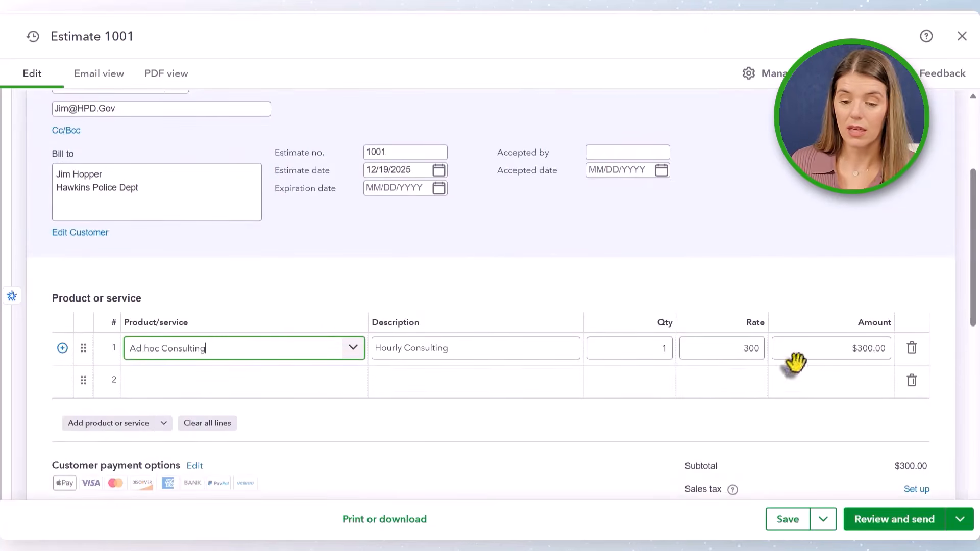
left_click(659, 351)
type("5")
left_click(565, 296)
- Save estimate 1001 and close it
scroll(333, 295, "up", 4)
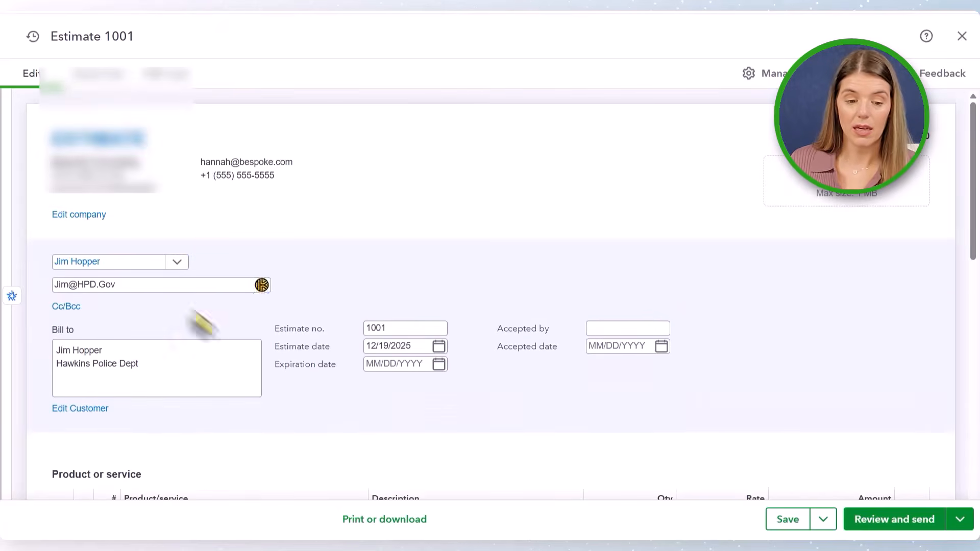
scroll(751, 429, "down", 3)
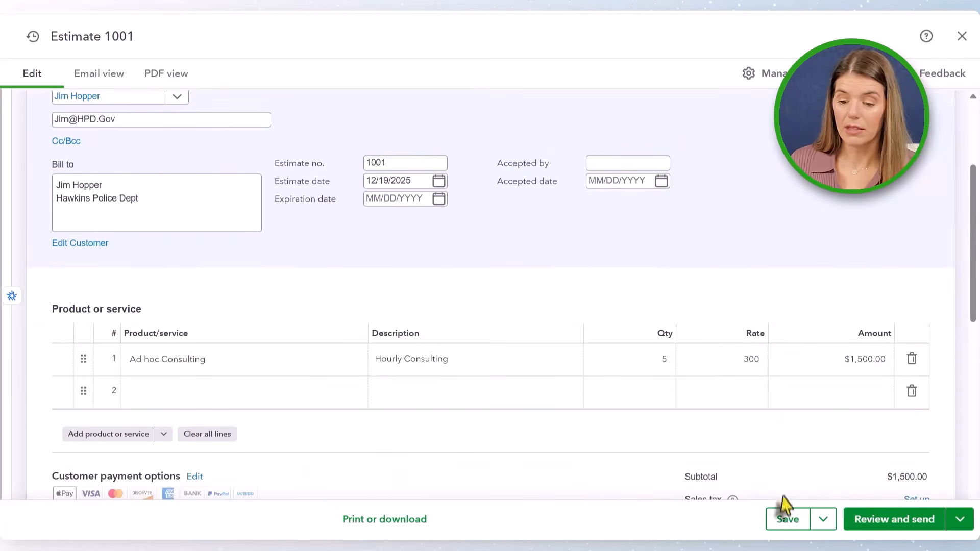
left_click(788, 523)
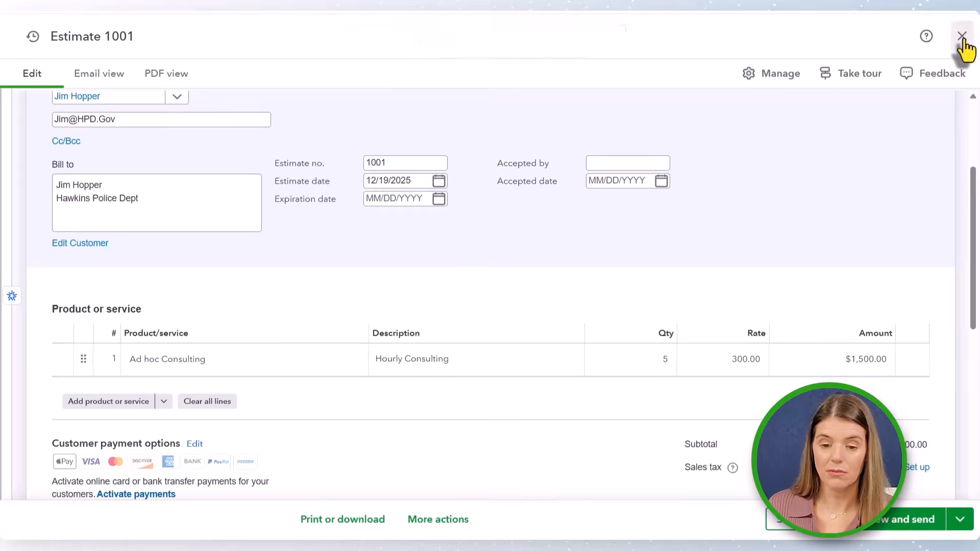
left_click(962, 37)
- Return to Leads and set the lead's stage to Inquiry
left_click(111, 261)
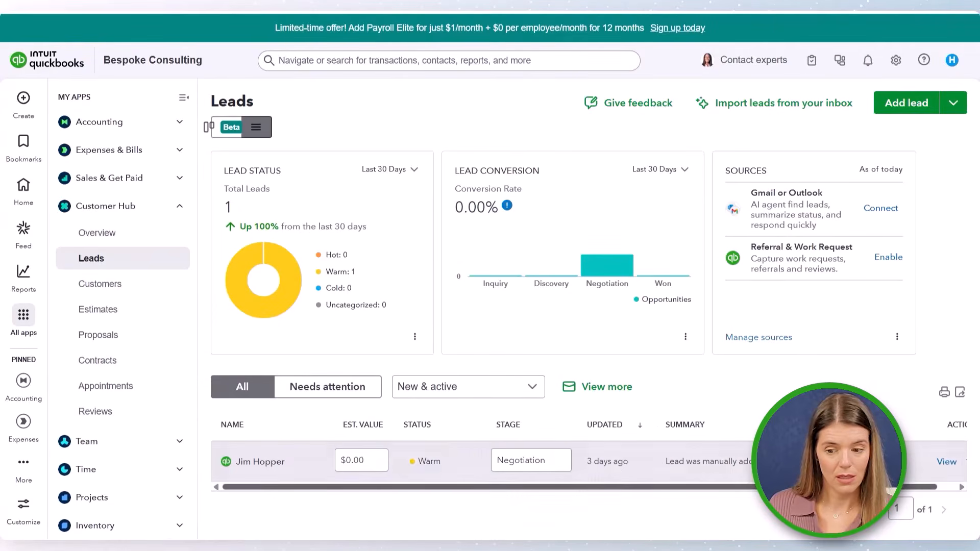
scroll(646, 434, "right", 2)
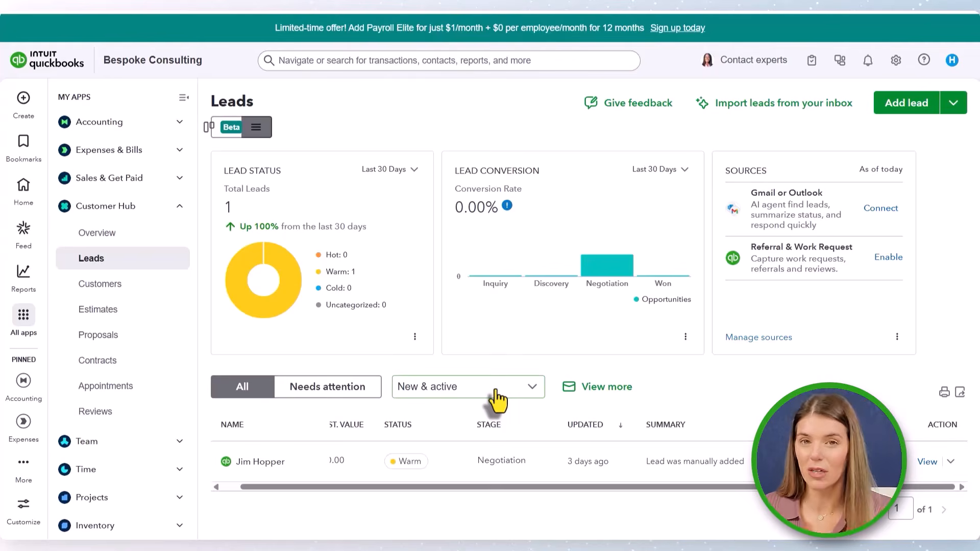
left_click(504, 461)
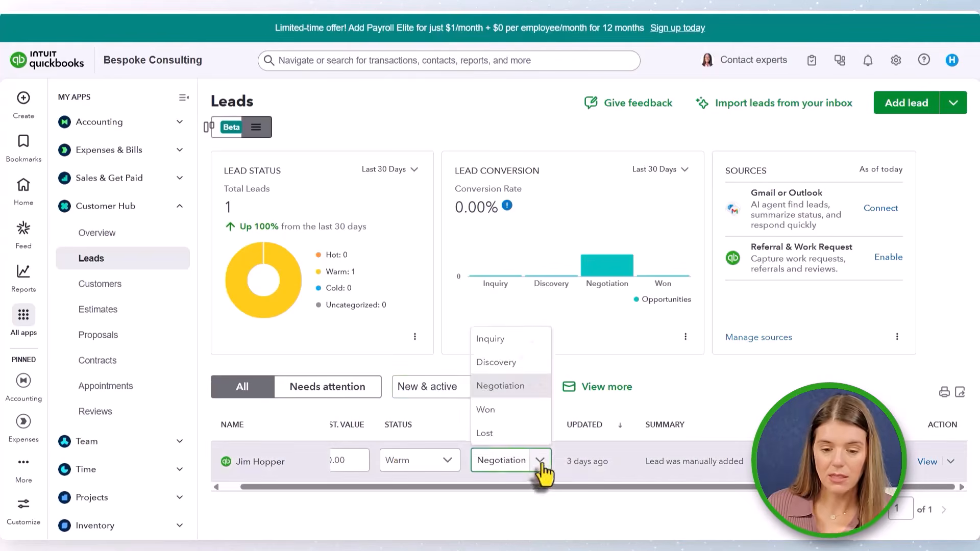
left_click(529, 341)
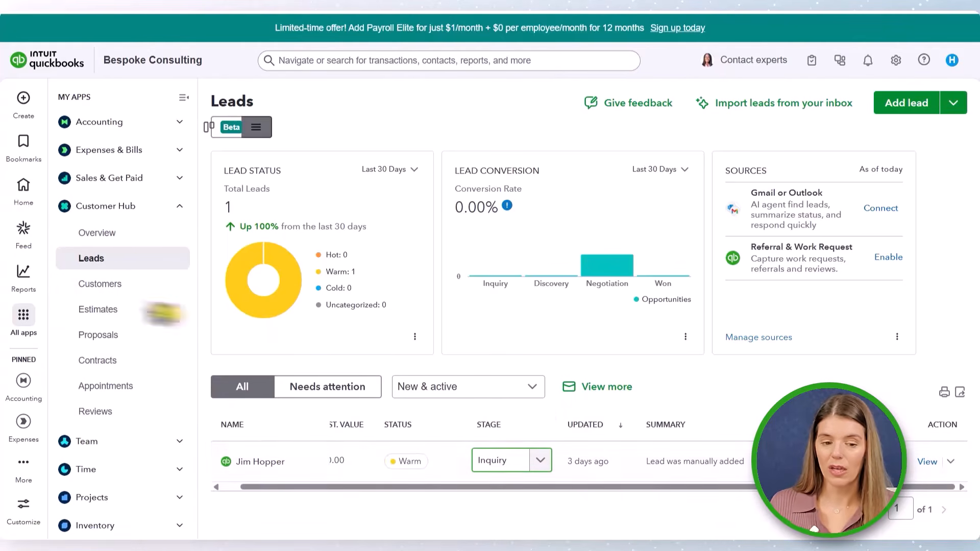
- Open estimate 1001 from the Estimates list to review its details, then close it
left_click(97, 311)
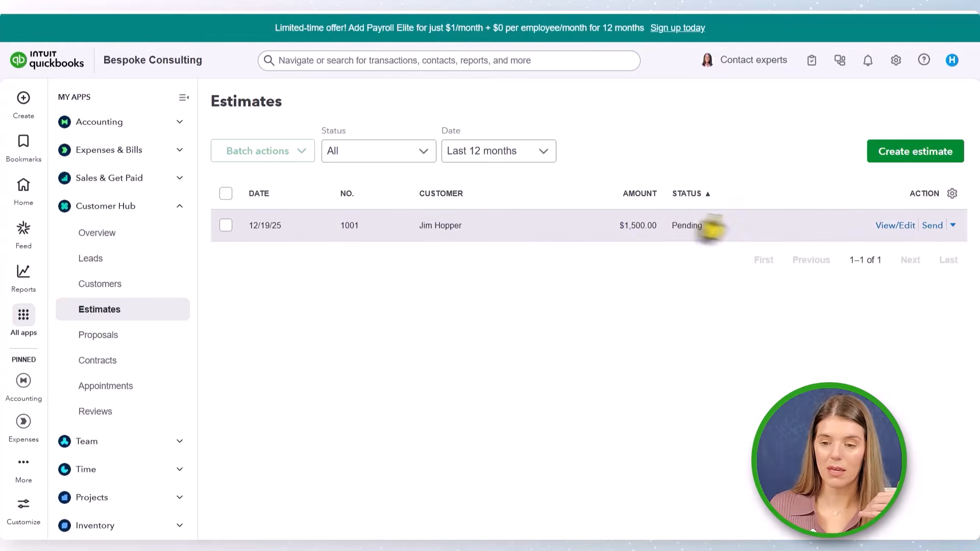
left_click(901, 237)
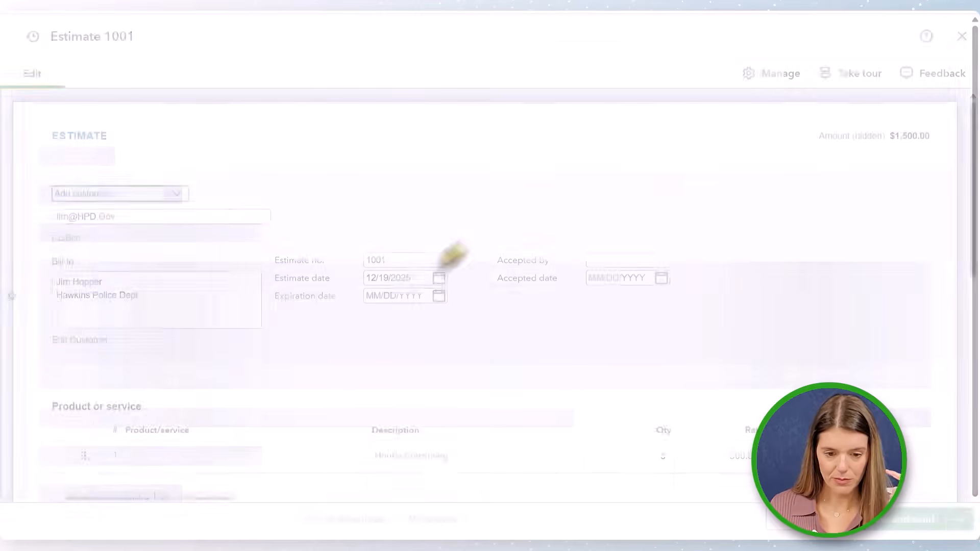
scroll(580, 289, "down", 3)
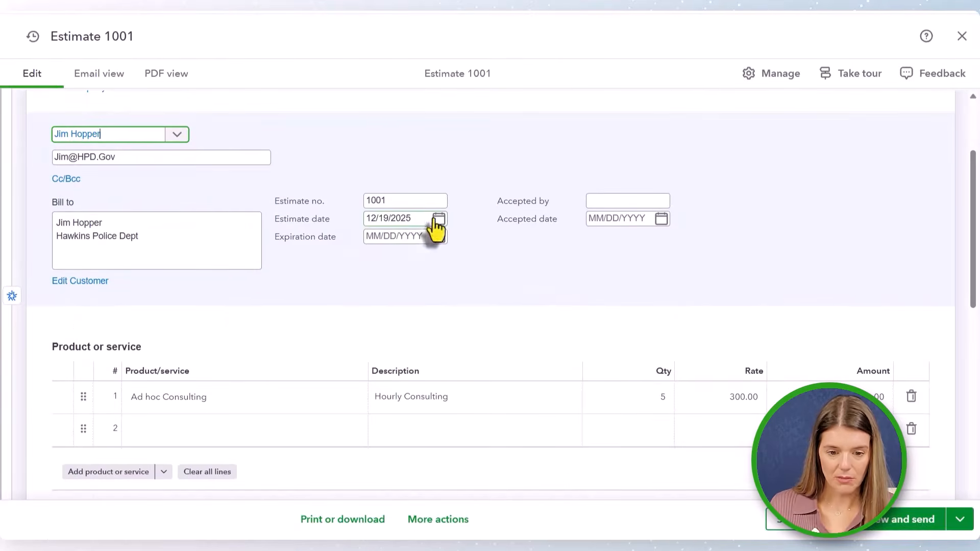
scroll(523, 305, "down", 4)
scroll(522, 305, "up", 6)
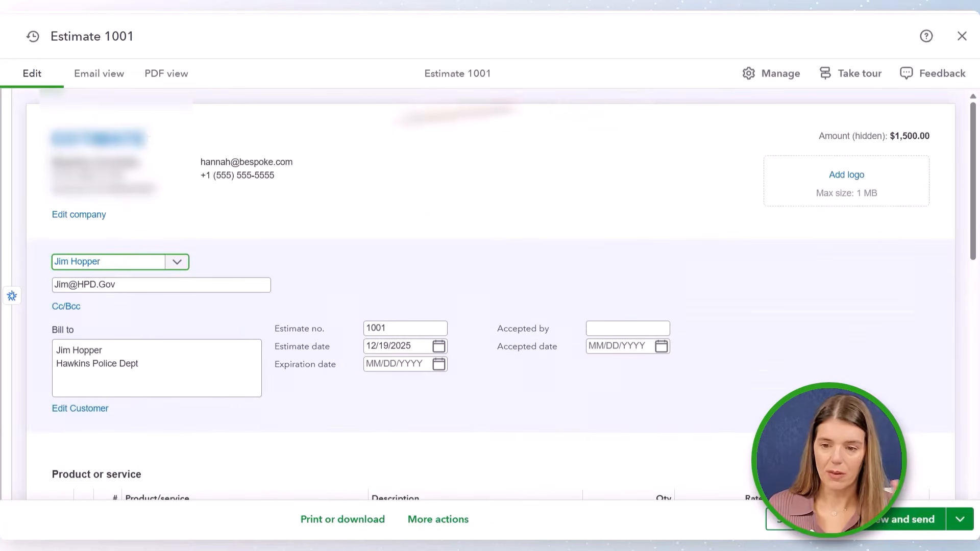
left_click(962, 36)
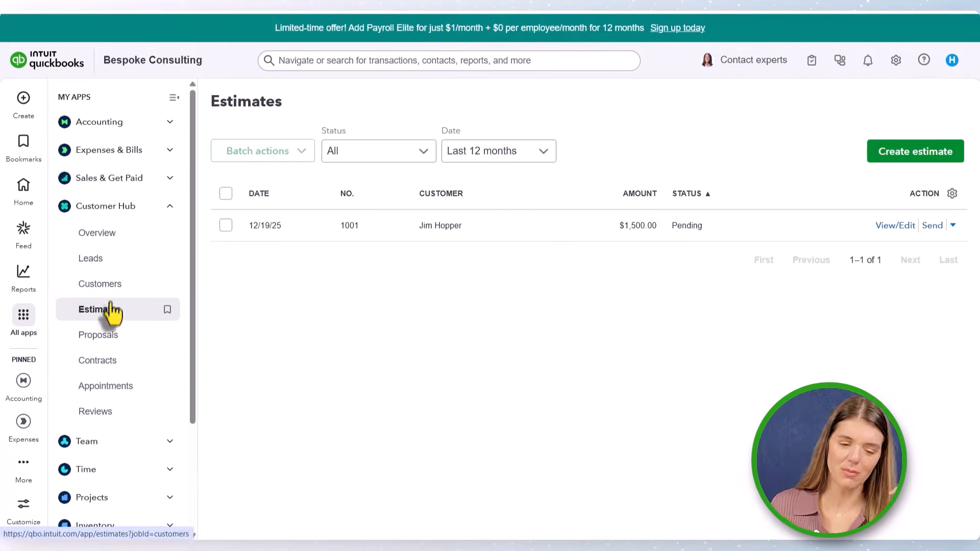
- Create a new proposal from the Proposals page for the converted customer
left_click(110, 259)
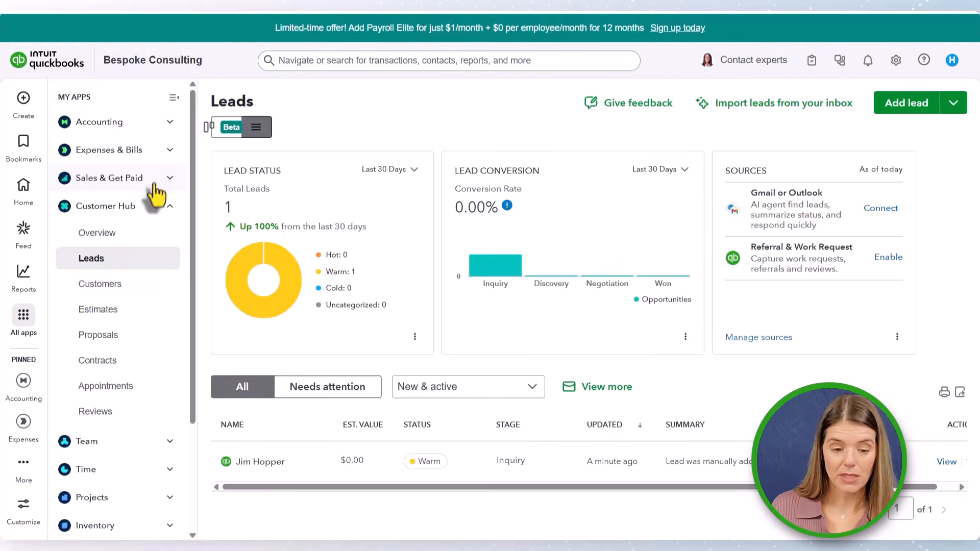
left_click(89, 318)
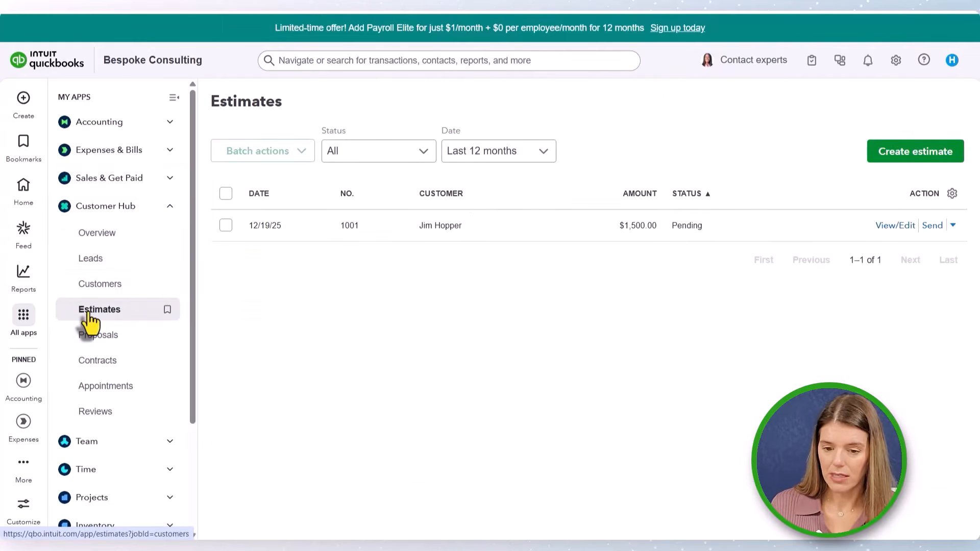
left_click(93, 346)
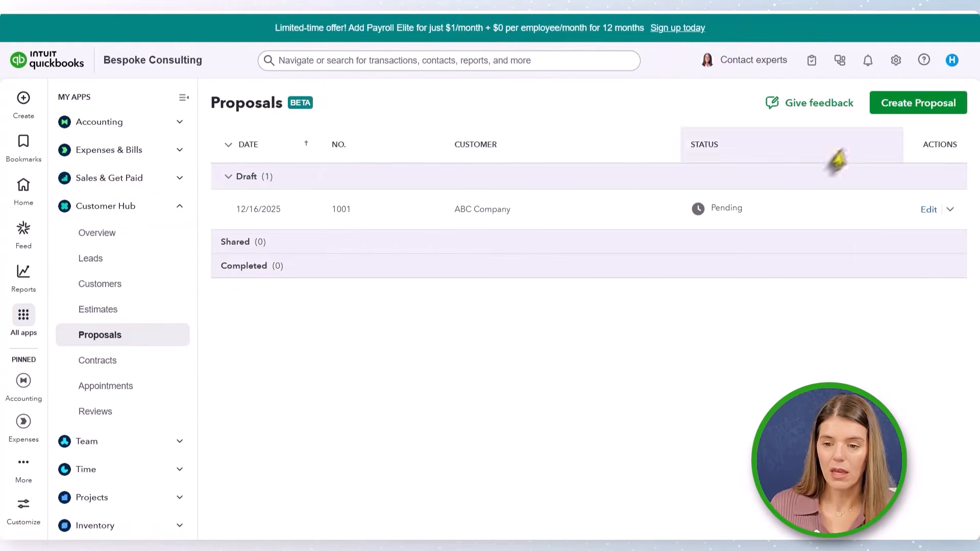
left_click(889, 109)
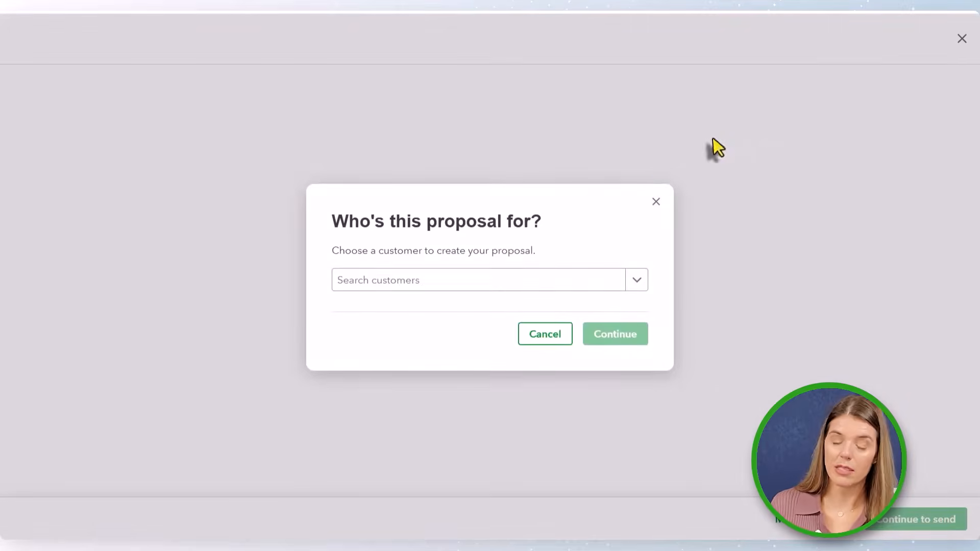
left_click(415, 283)
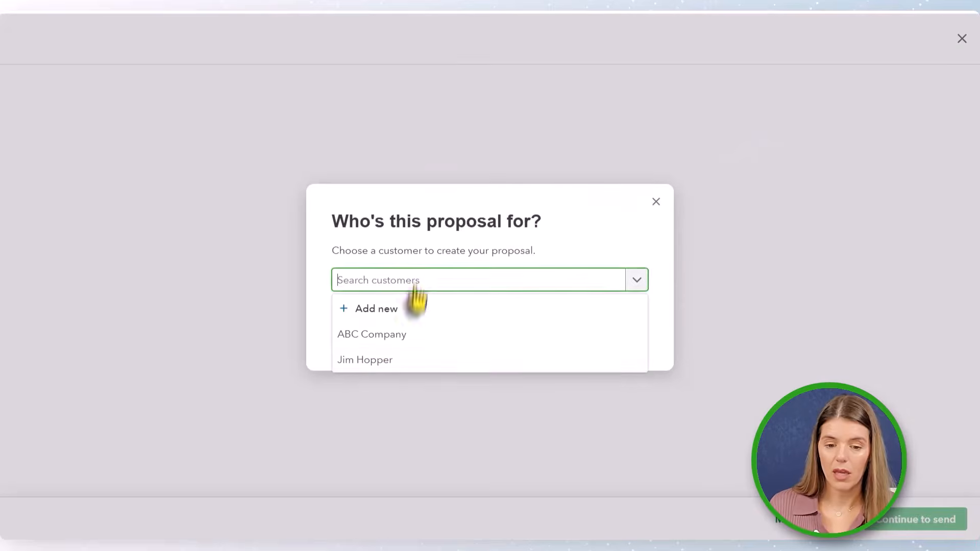
left_click(381, 366)
left_click(633, 333)
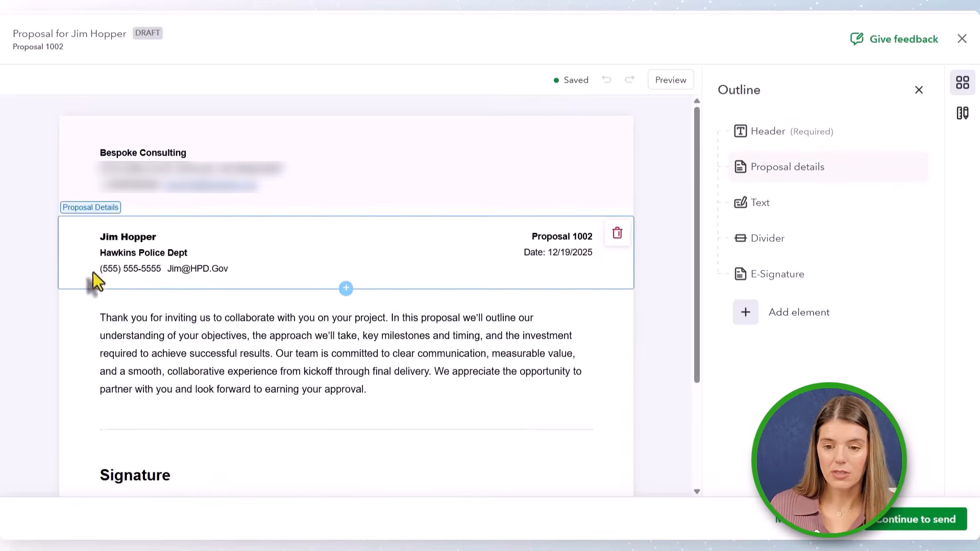
- Browse the proposal's outline and open the element picker without adding an element
scroll(173, 378, "down", 3)
scroll(170, 332, "up", 2)
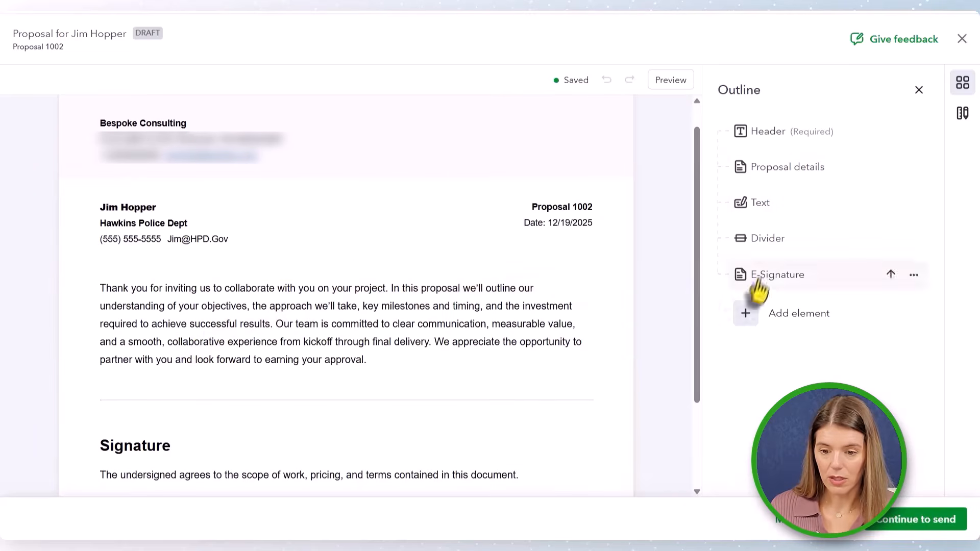
left_click(760, 327)
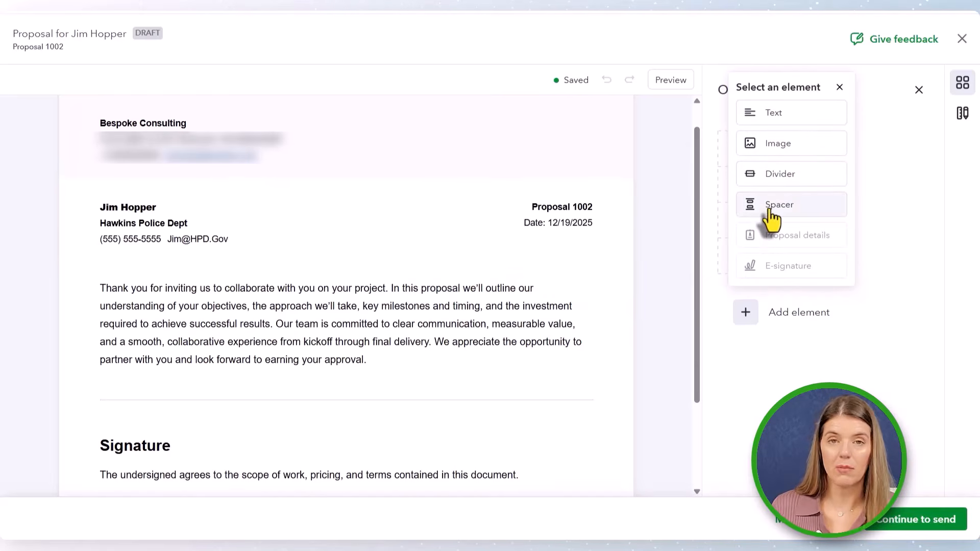
left_click(839, 88)
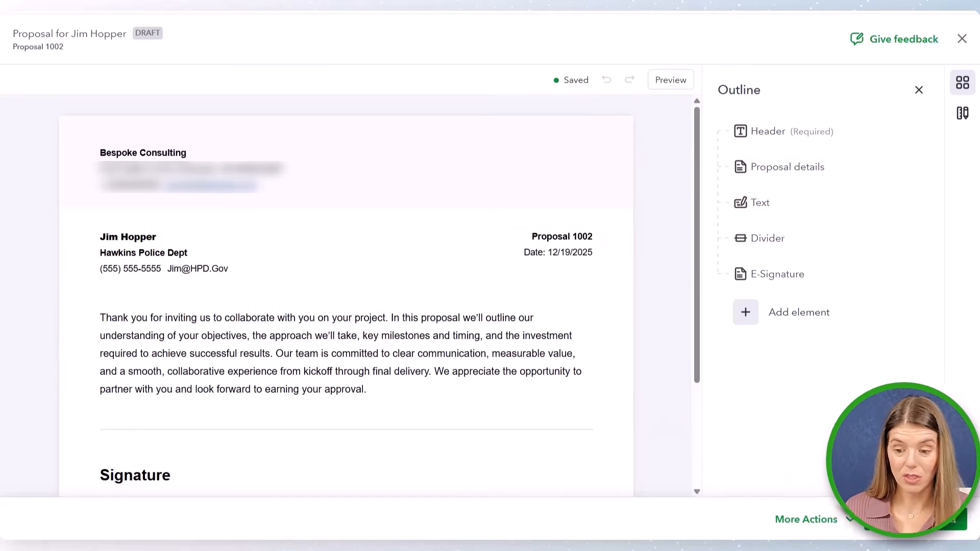
- Continue to the proposal's send settings and review the email preview
left_click(902, 529)
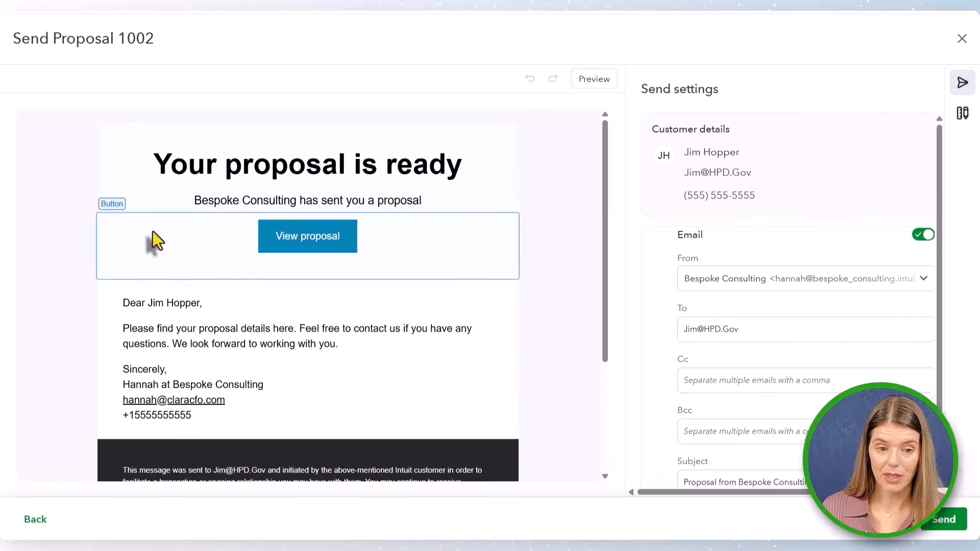
scroll(221, 403, "down", 3)
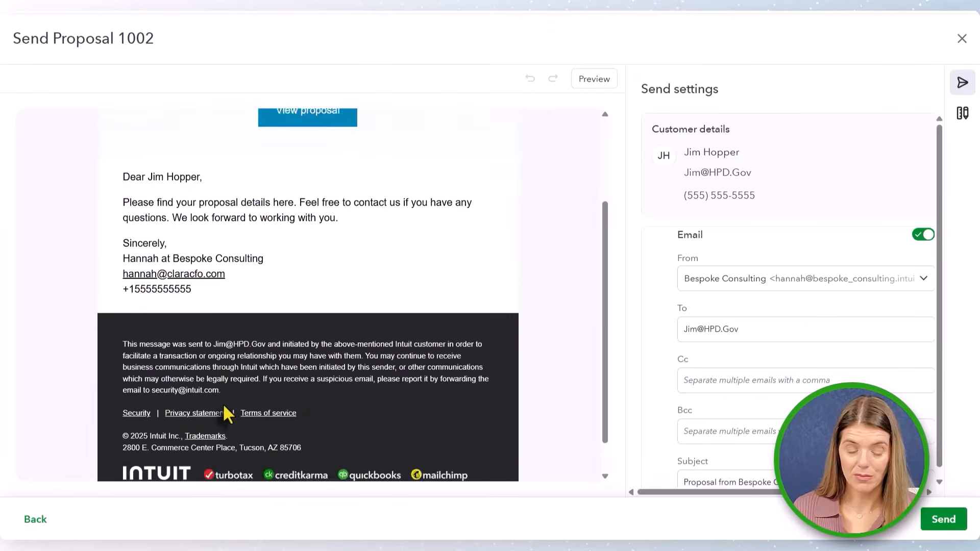
- Close the proposal's send window without sending, then review the Customer Hub overview and the Estimates list
scroll(223, 407, "up", 3)
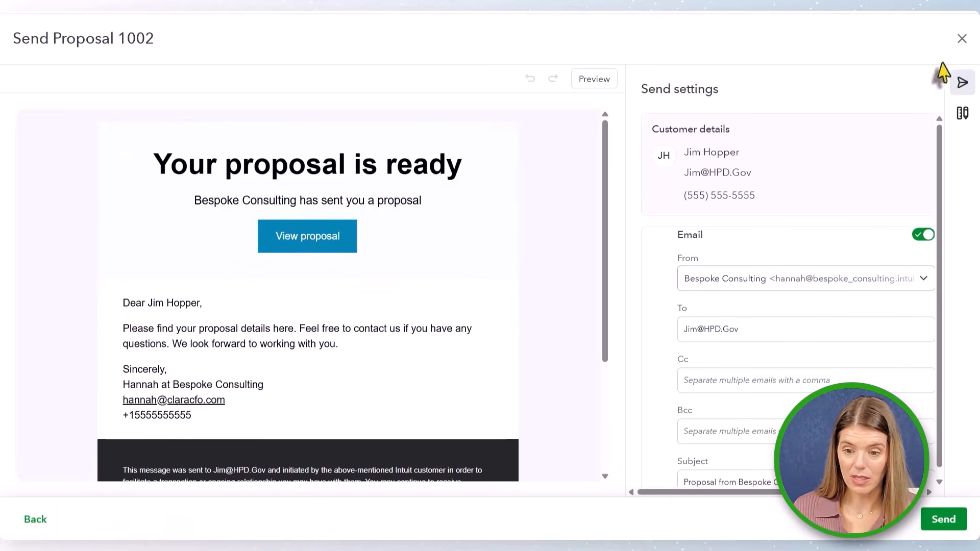
left_click(961, 39)
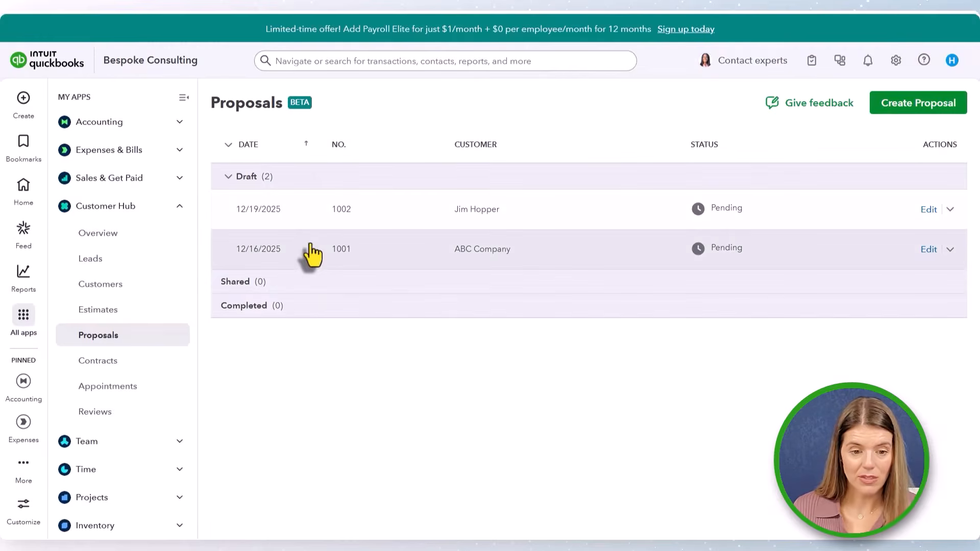
left_click(91, 234)
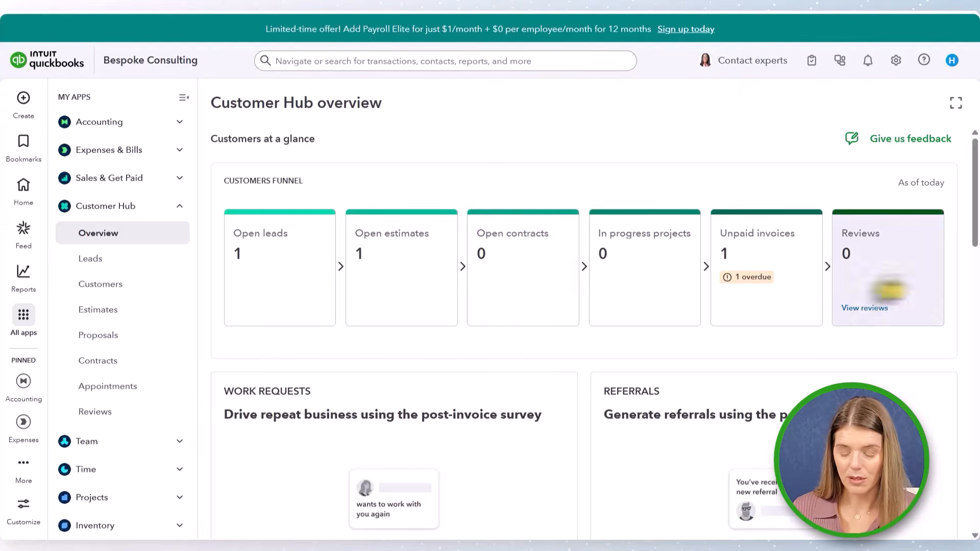
left_click(101, 320)
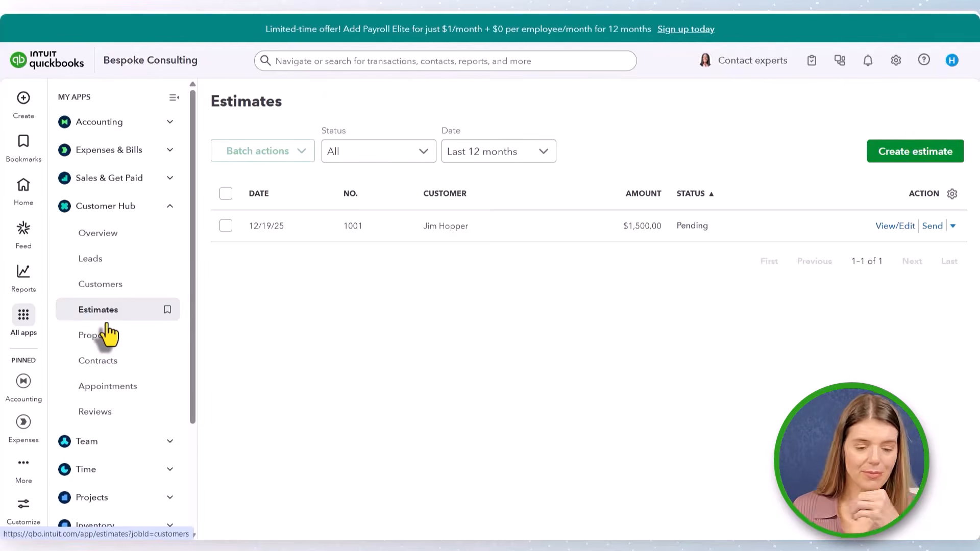
- Try starting a contract from Contracts, picking the converted customer and browsing the lead option, then close the dialog
left_click(100, 361)
left_click(310, 355)
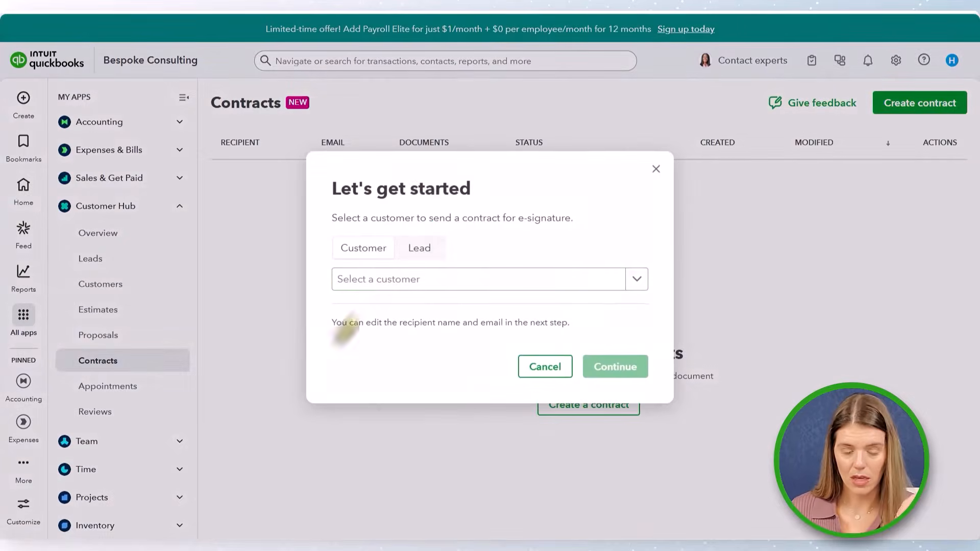
left_click(396, 285)
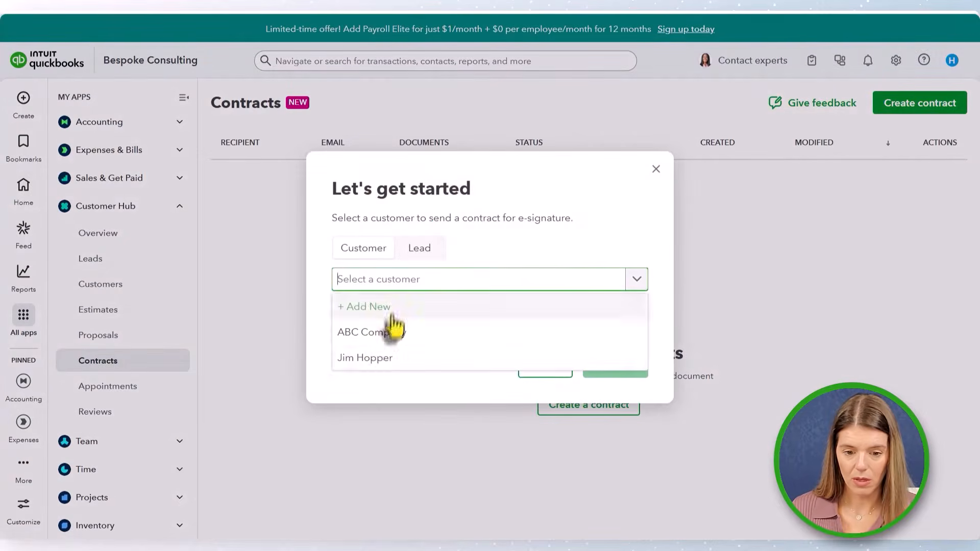
left_click(381, 357)
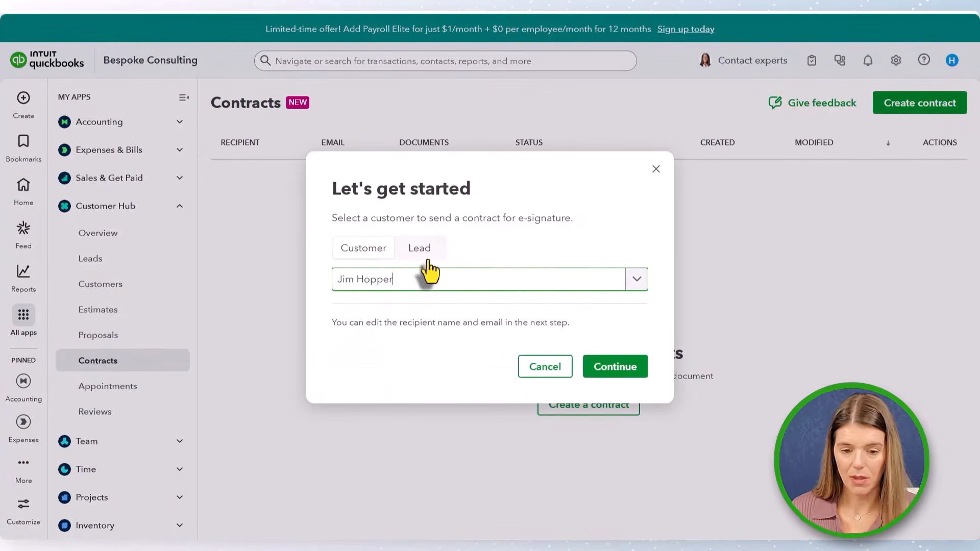
left_click(423, 253)
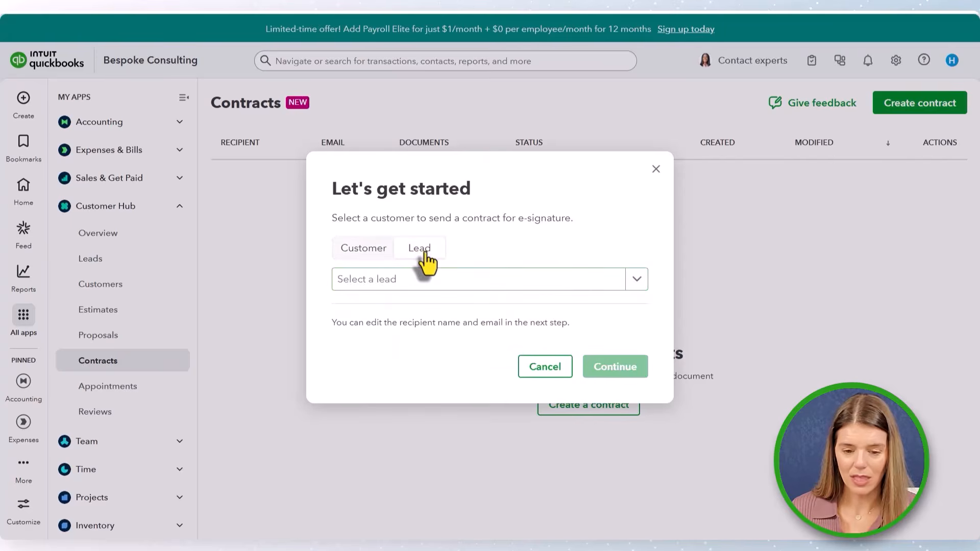
left_click(408, 286)
left_click(405, 336)
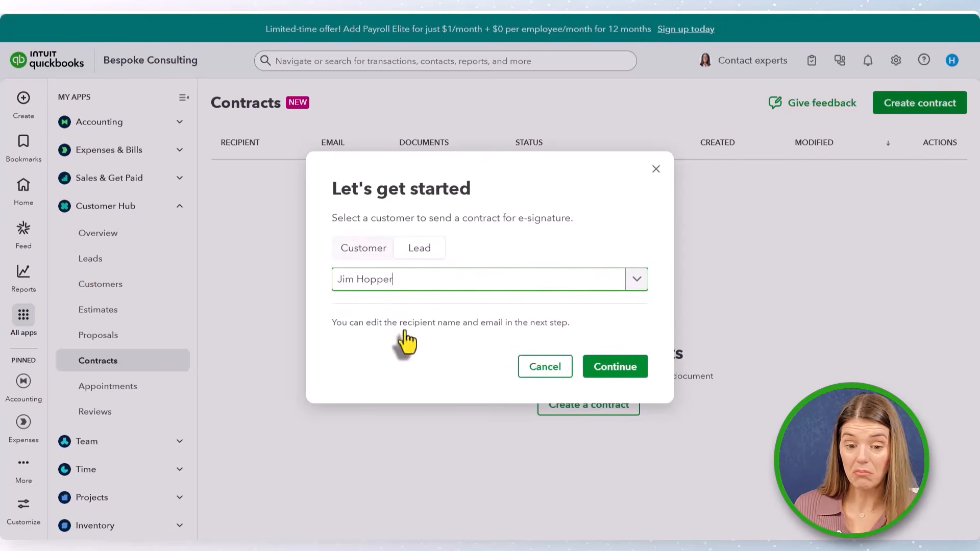
left_click(373, 255)
left_click(367, 284)
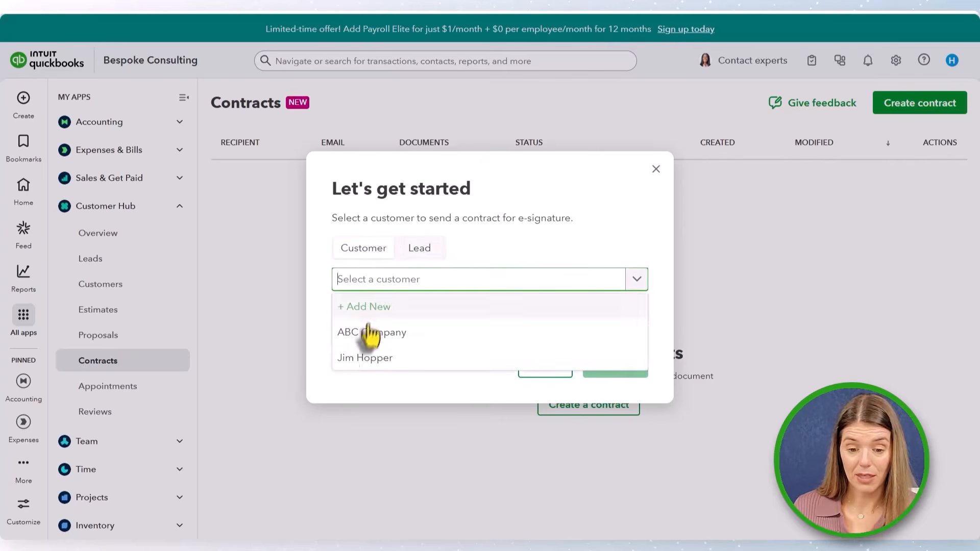
left_click(360, 358)
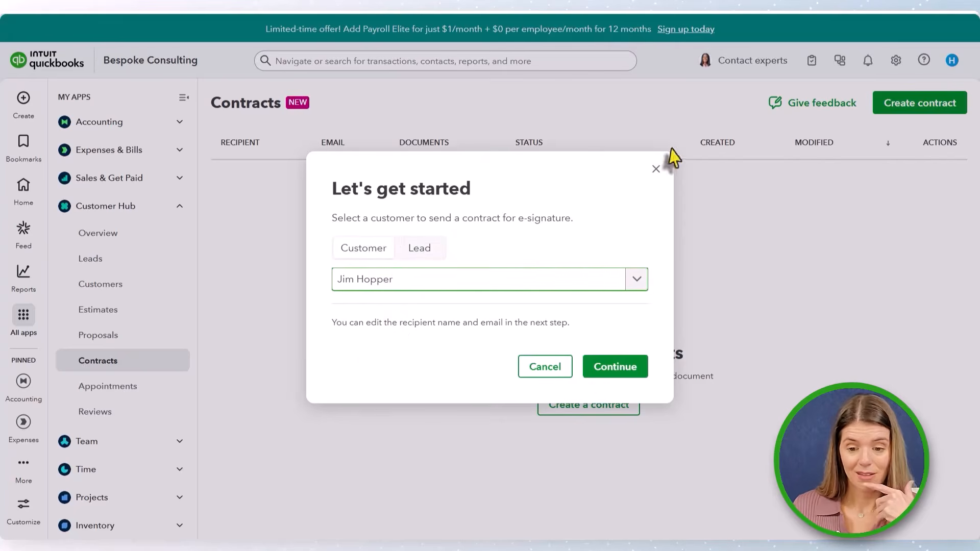
left_click(656, 169)
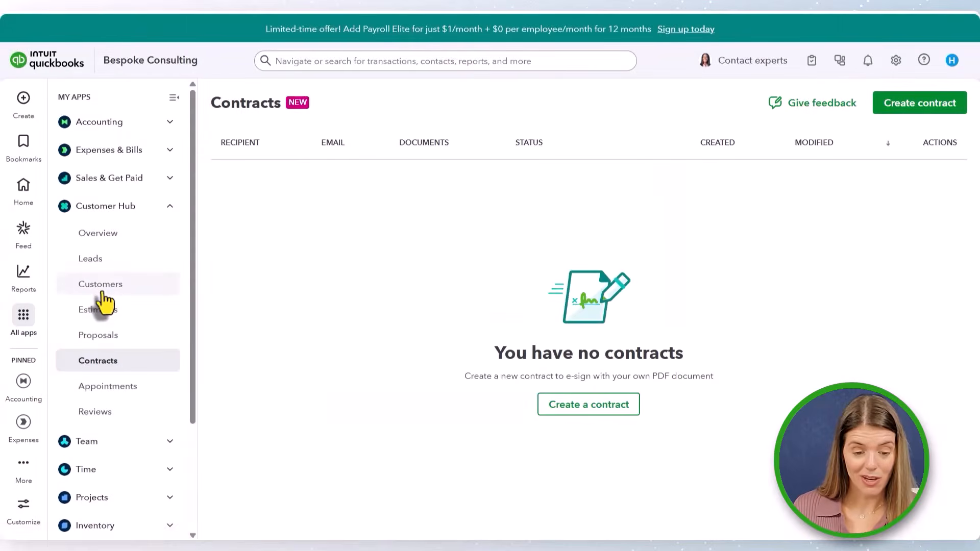
left_click(159, 308)
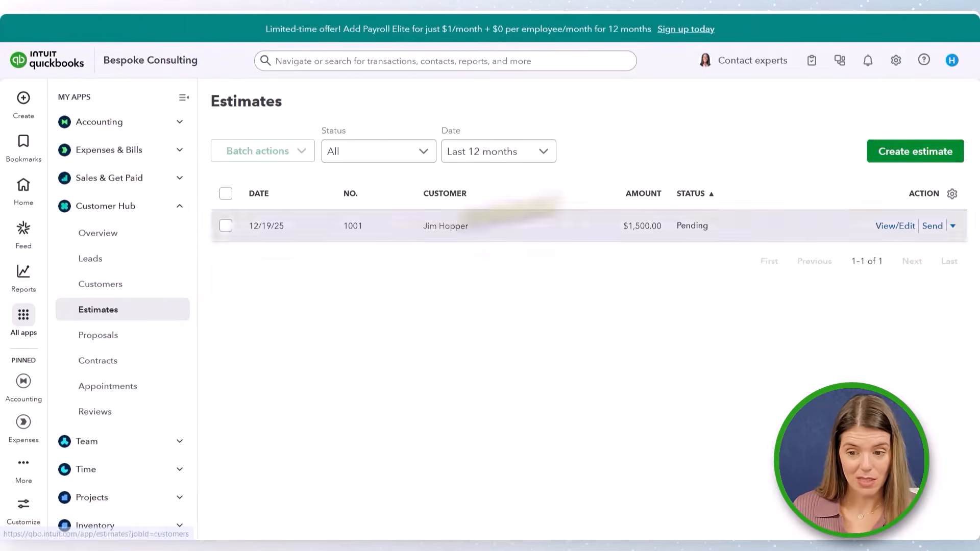
left_click(914, 170)
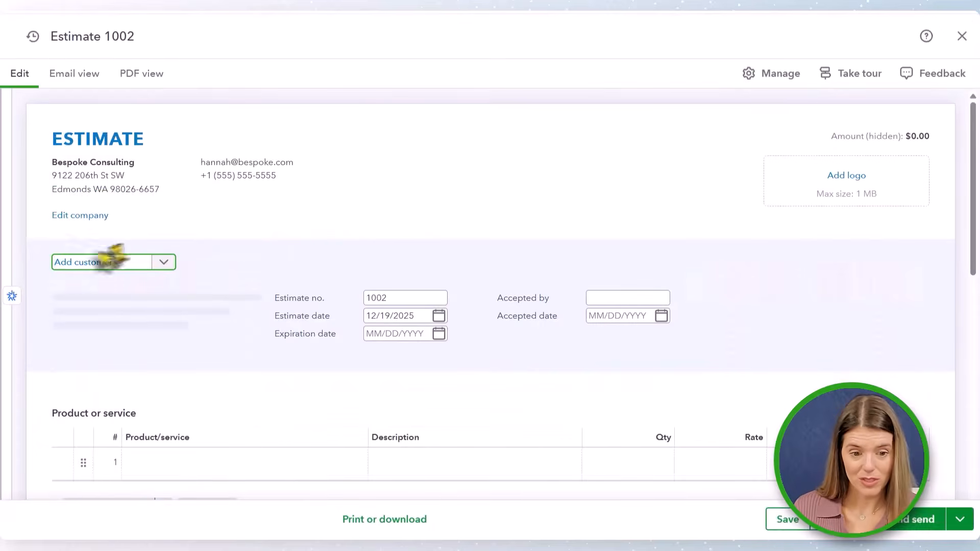
left_click(962, 36)
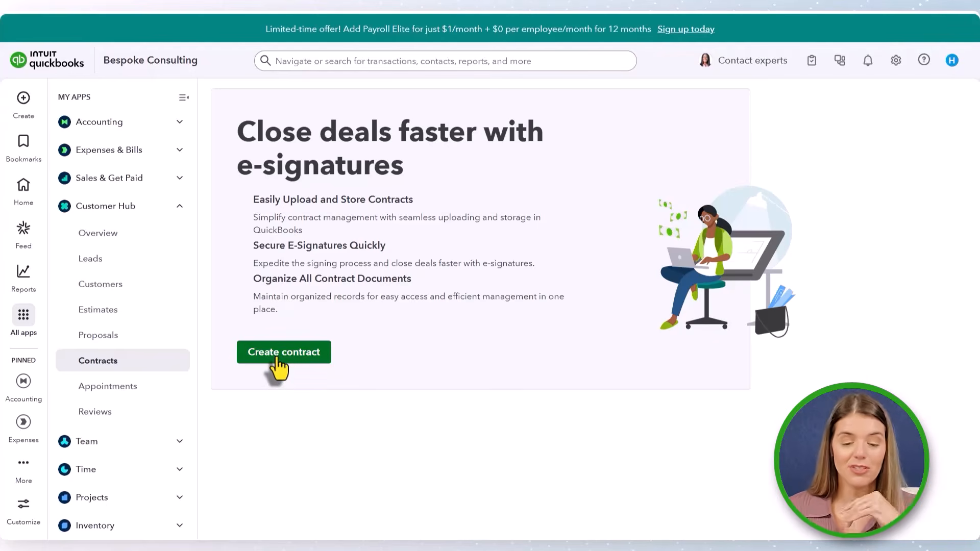
- Start a contract signature request for the converted customer, review its recipient settings, then cancel the request
left_click(279, 359)
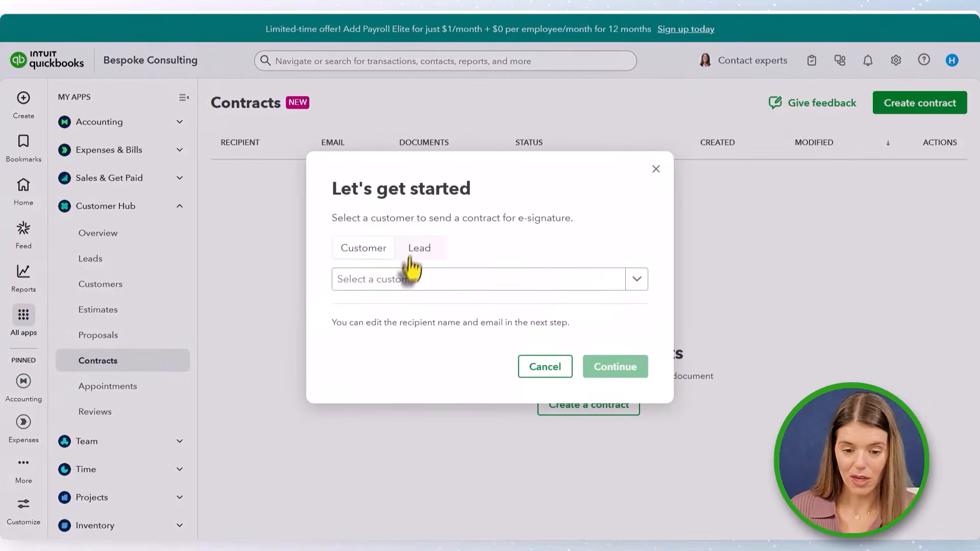
left_click(387, 287)
left_click(372, 356)
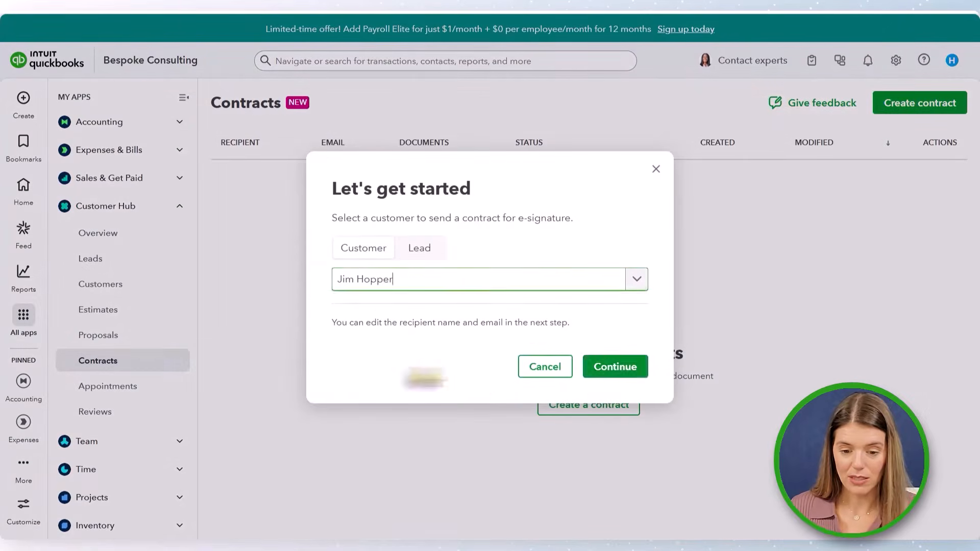
left_click(616, 368)
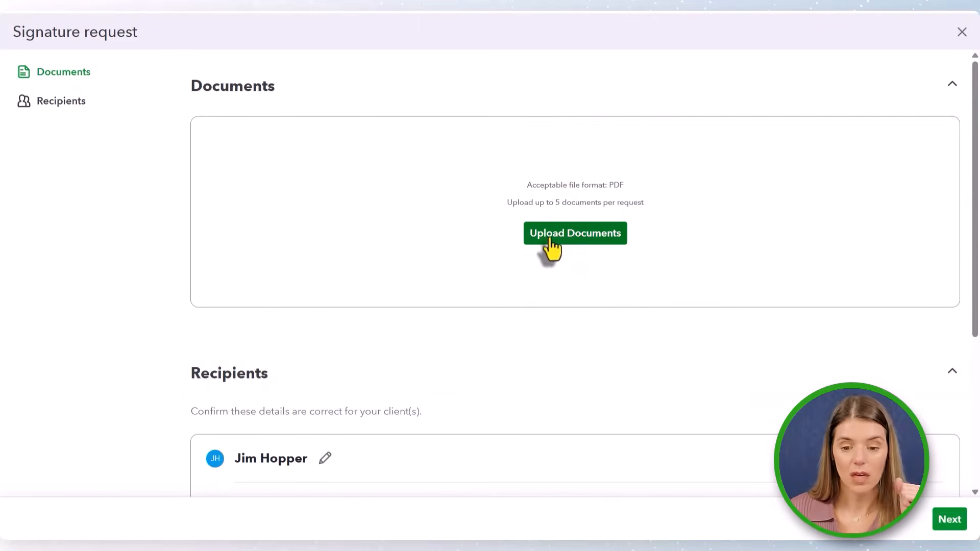
scroll(553, 240, "down", 5)
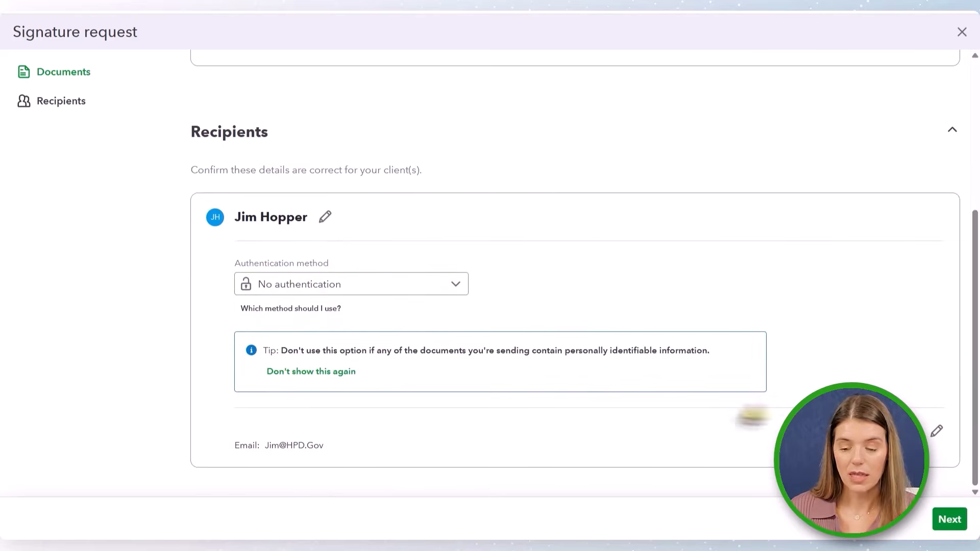
left_click(960, 37)
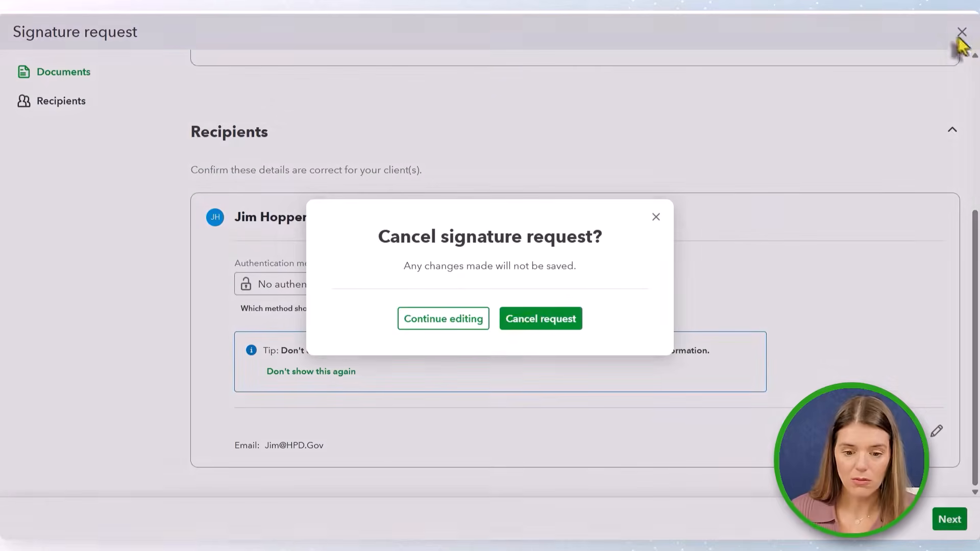
left_click(505, 322)
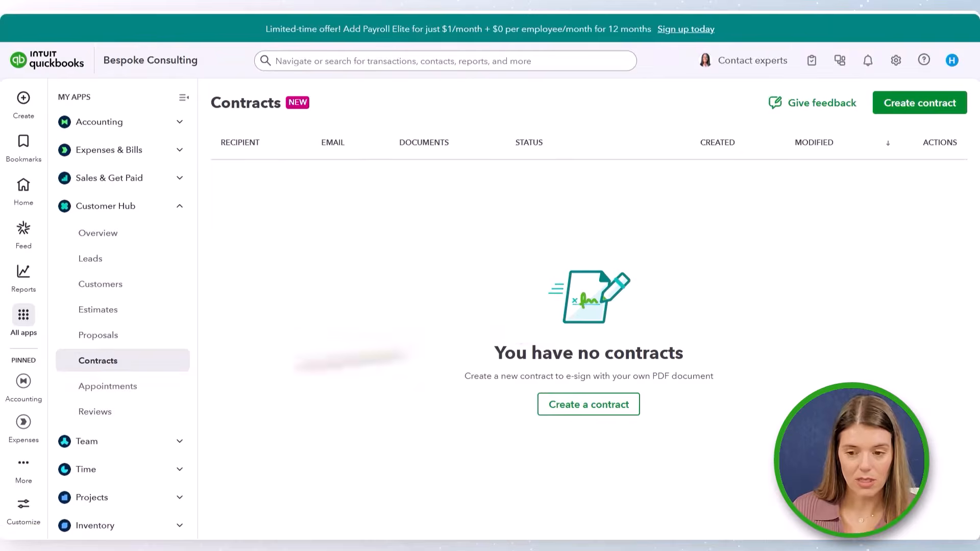
- Start a new video-call appointment that invites the converted customer to schedule
left_click(104, 401)
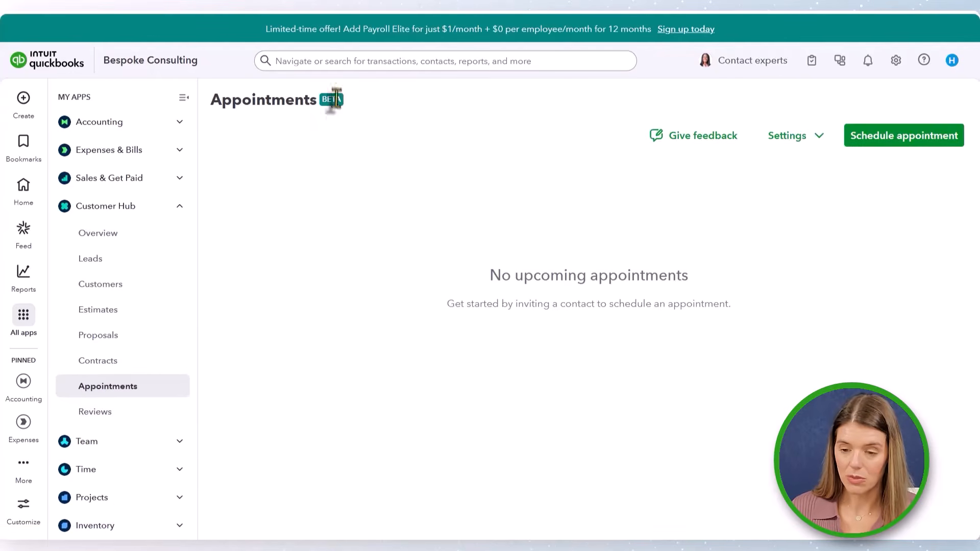
left_click(904, 148)
left_click(331, 232)
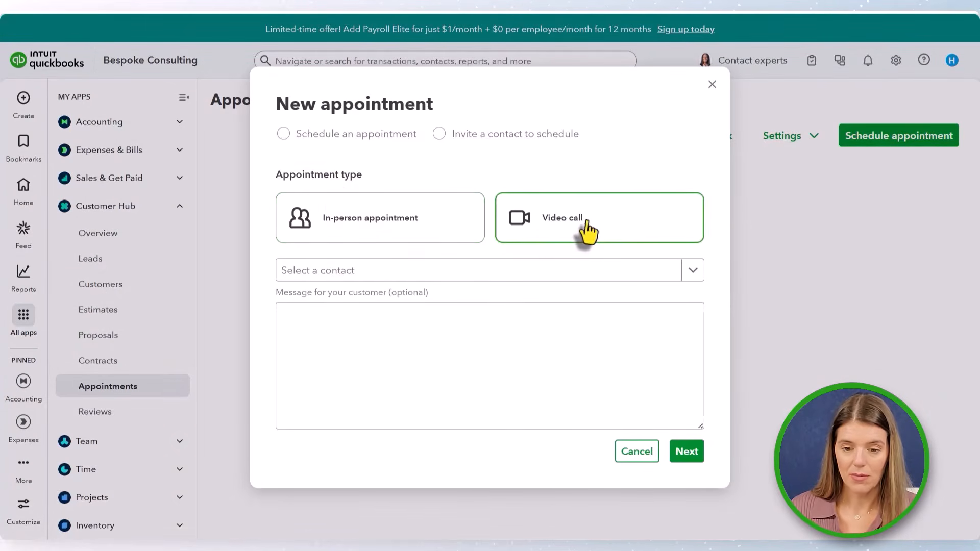
left_click(543, 219)
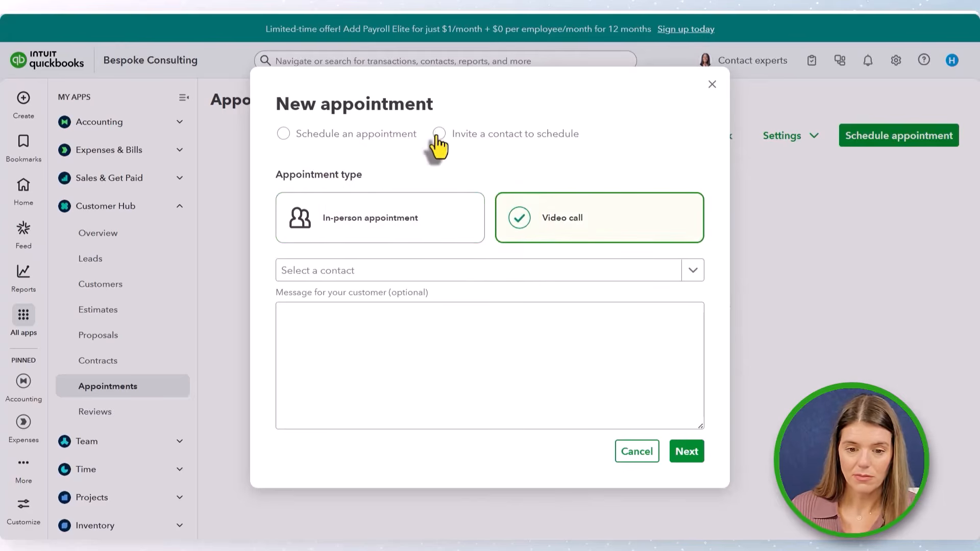
left_click(438, 135)
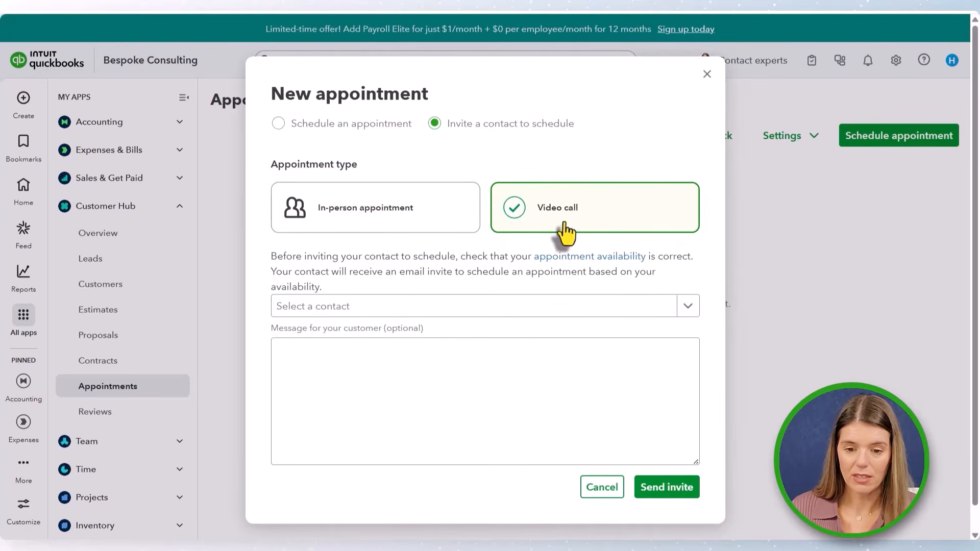
left_click(395, 309)
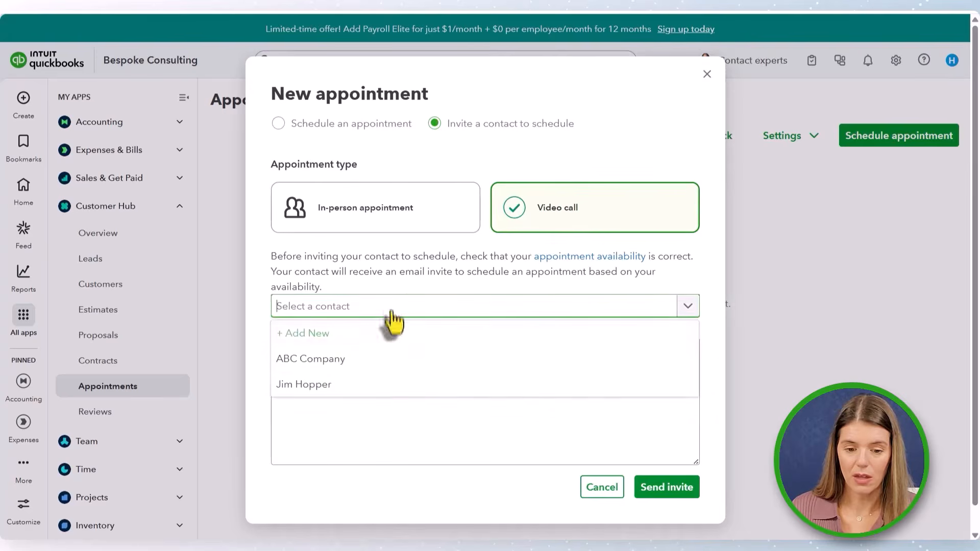
left_click(352, 388)
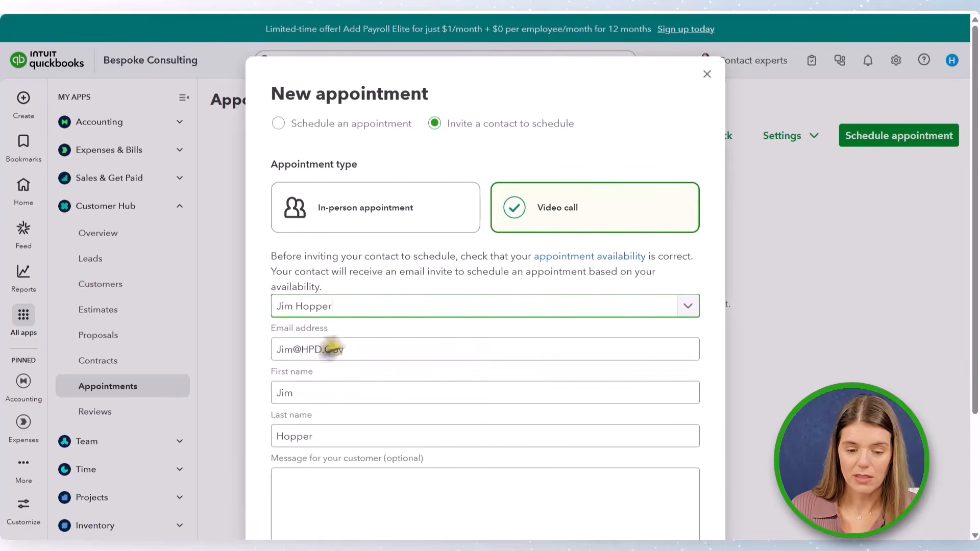
- Add the message "Let's get call on the calendar next week." and send the appointment invite
scroll(307, 429, "down", 3)
left_click(332, 407)
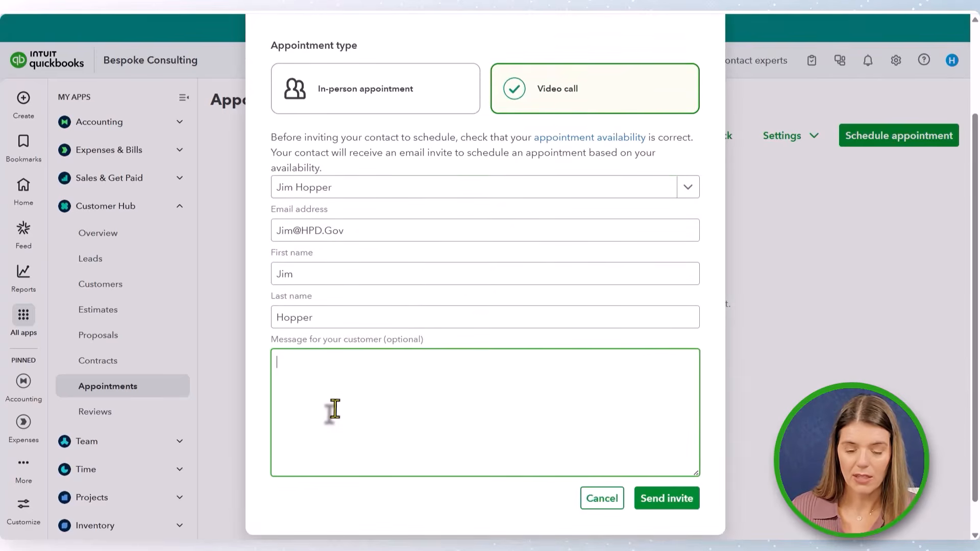
type("Let's ")
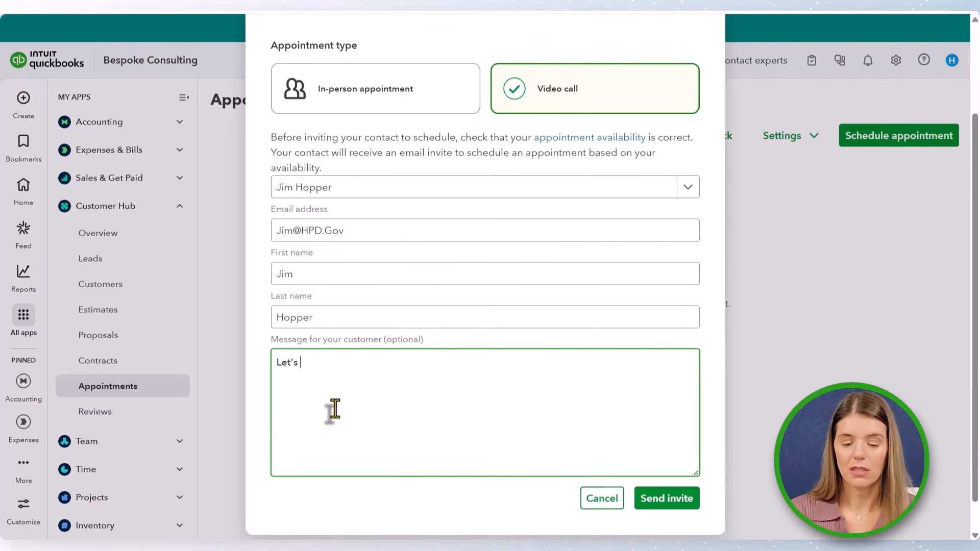
type("get call on the c")
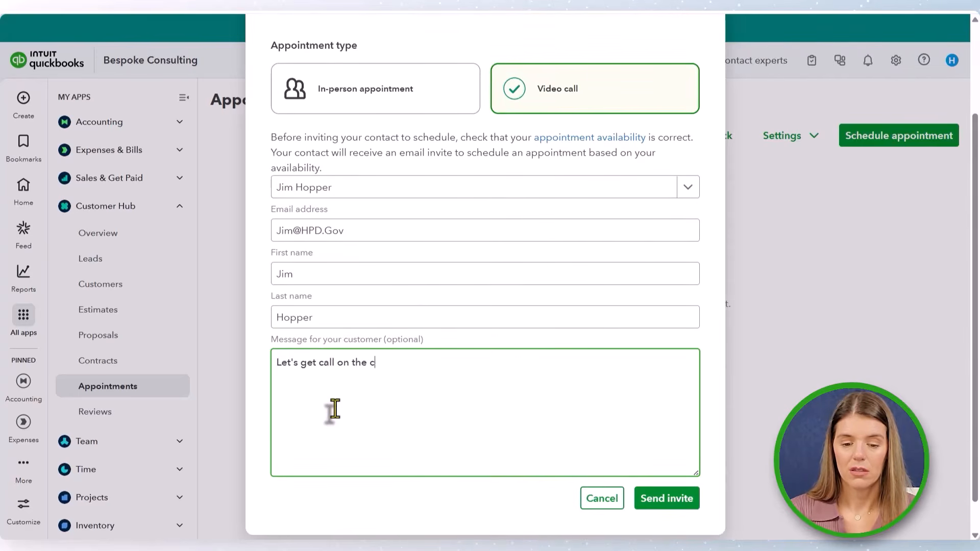
type("alendar next week")
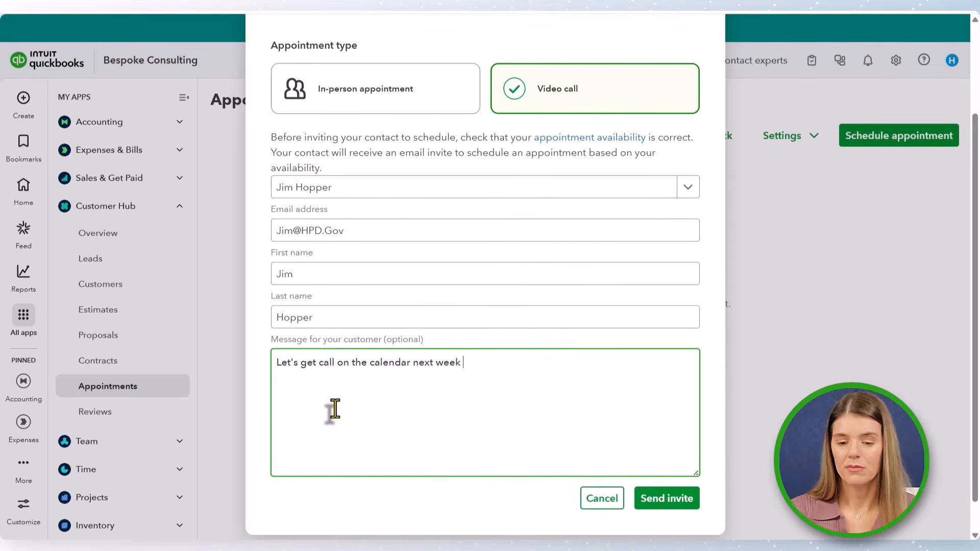
left_click(683, 500)
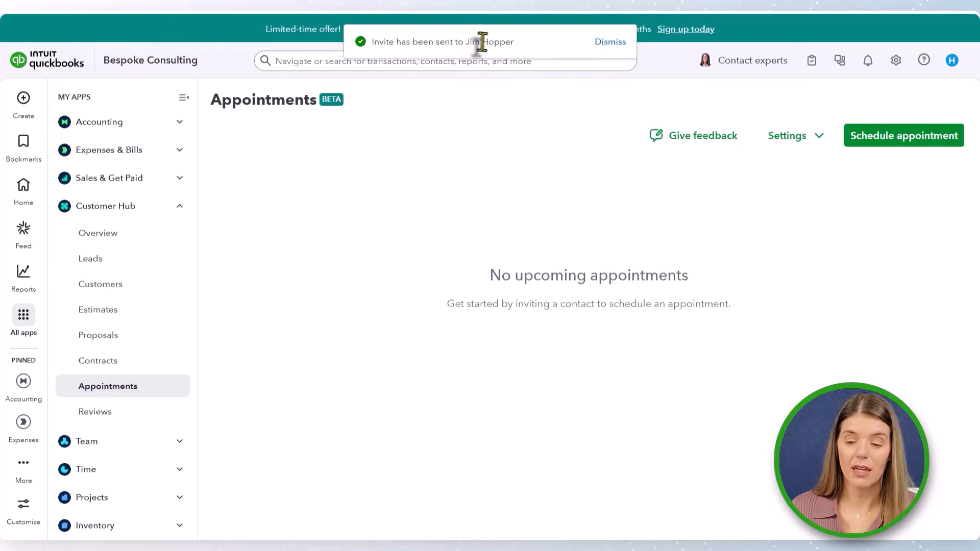
left_click(616, 44)
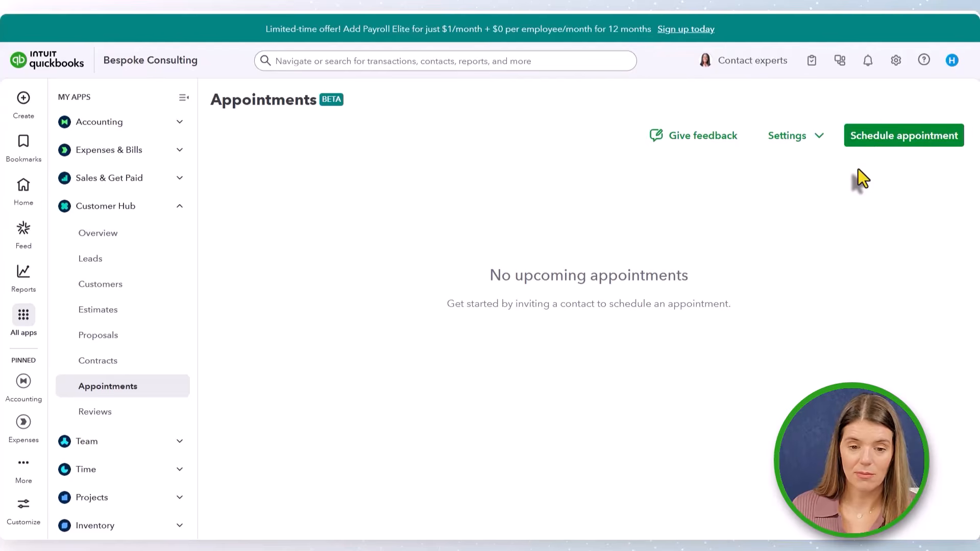
- Open Reviews and enable the feedback survey to reach its post-invoice survey settings
left_click(101, 418)
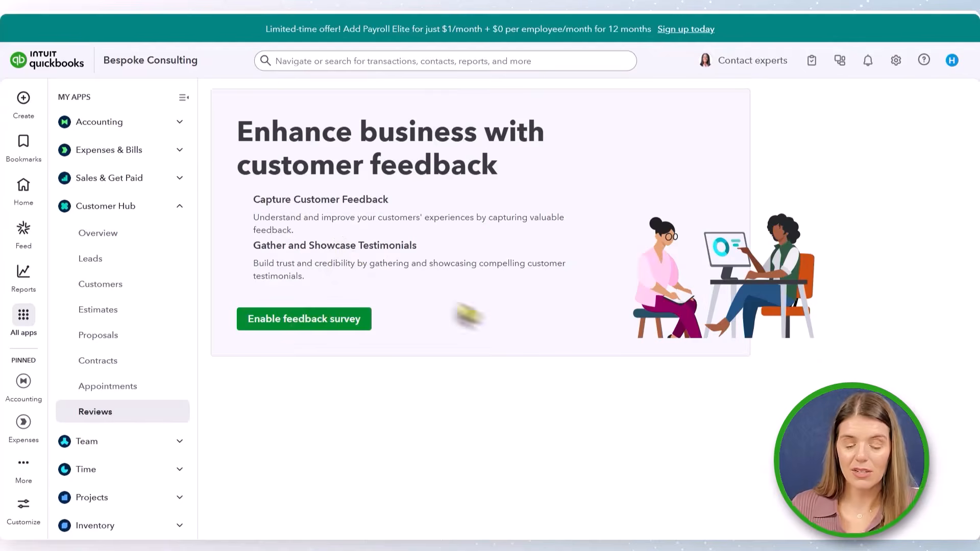
left_click(286, 324)
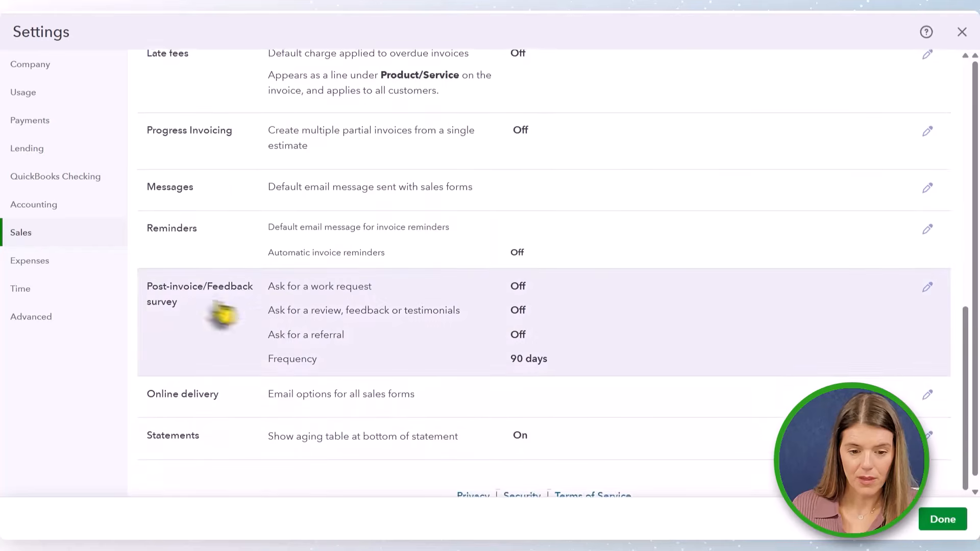
- Edit the post-invoice feedback survey and turn on the work request and the review, feedback or testimonials questions
left_click(194, 315)
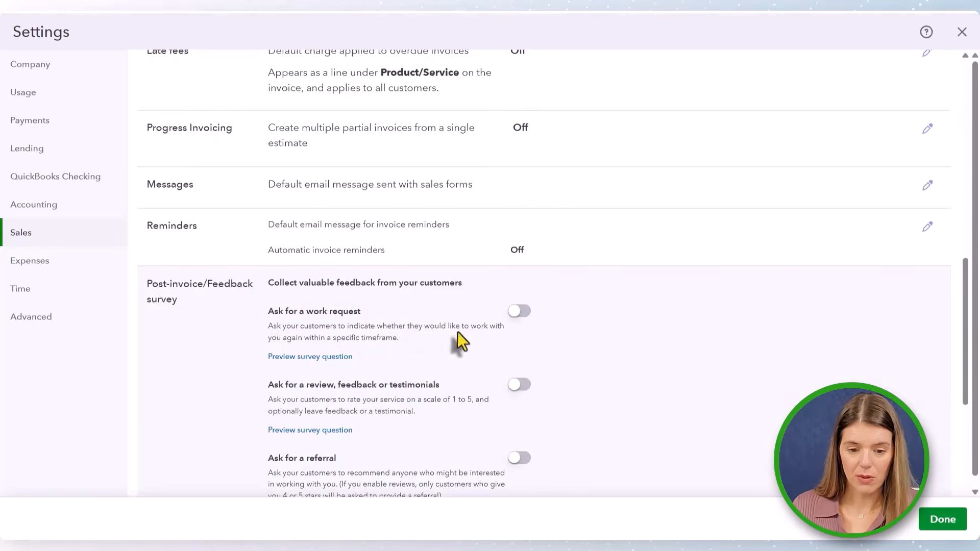
left_click(521, 313)
scroll(305, 480, "down", 1)
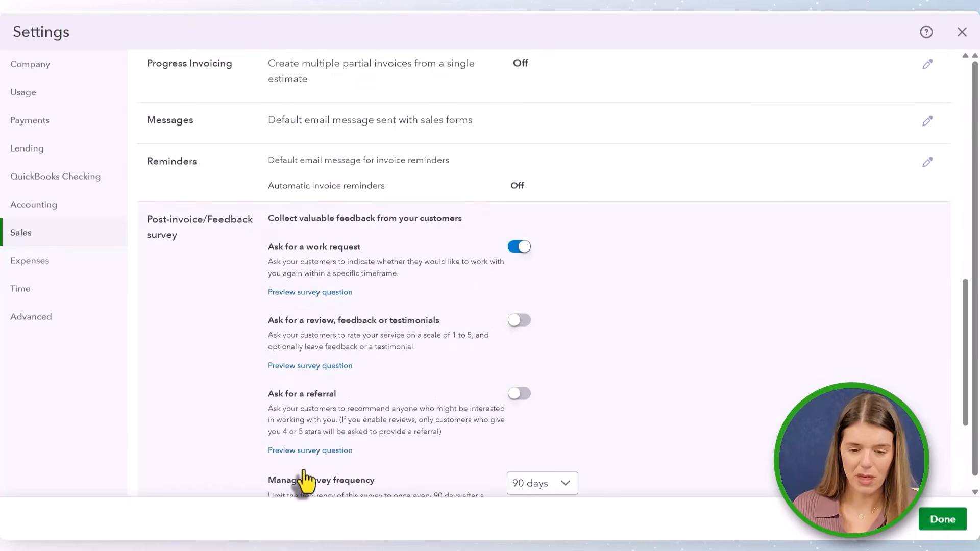
left_click(521, 321)
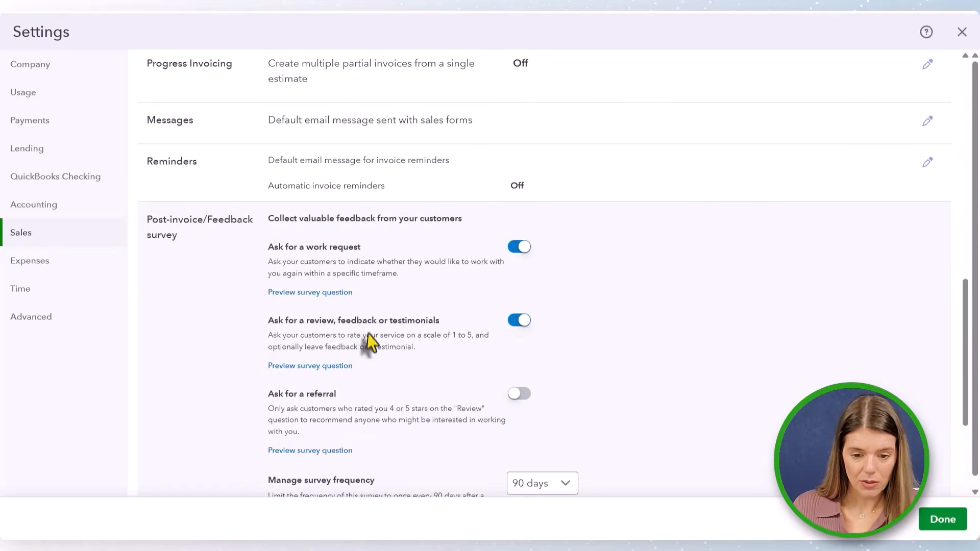
- Preview the review survey question, paging through its Review & Testimonial and Review & Feedback screens before closing it
left_click(330, 367)
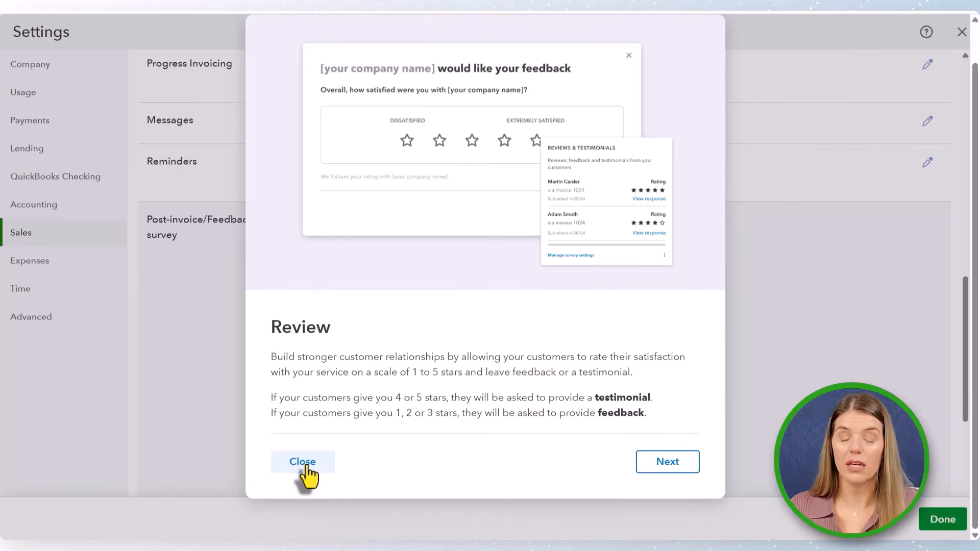
left_click(659, 468)
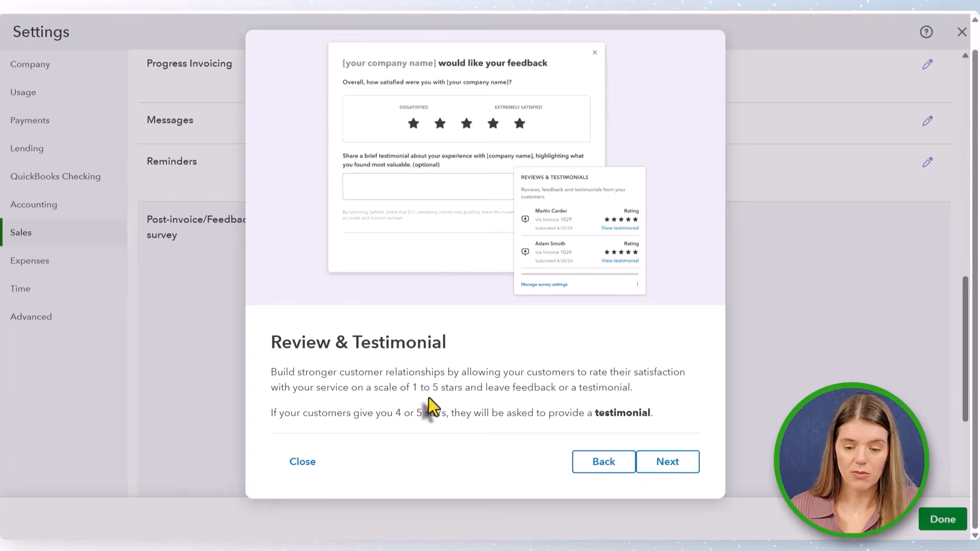
left_click(661, 466)
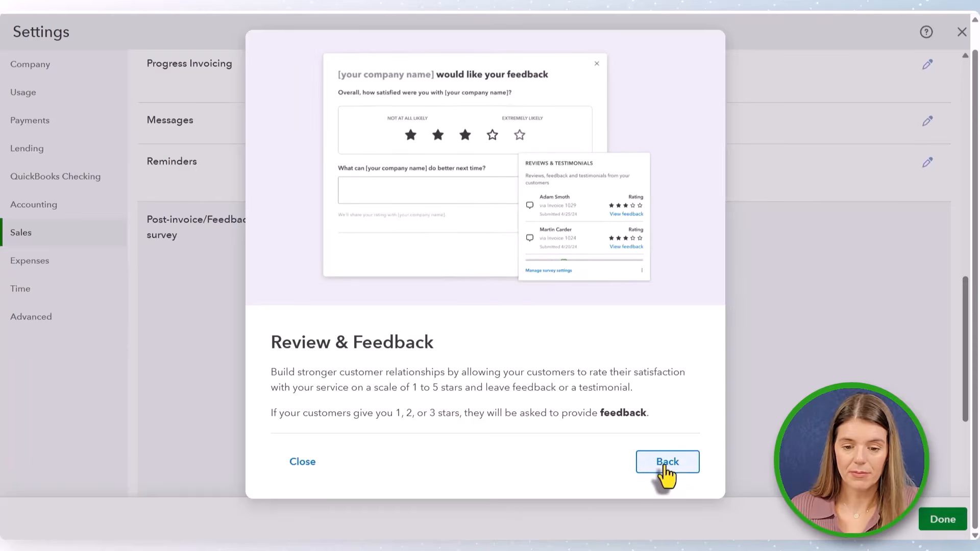
left_click(670, 464)
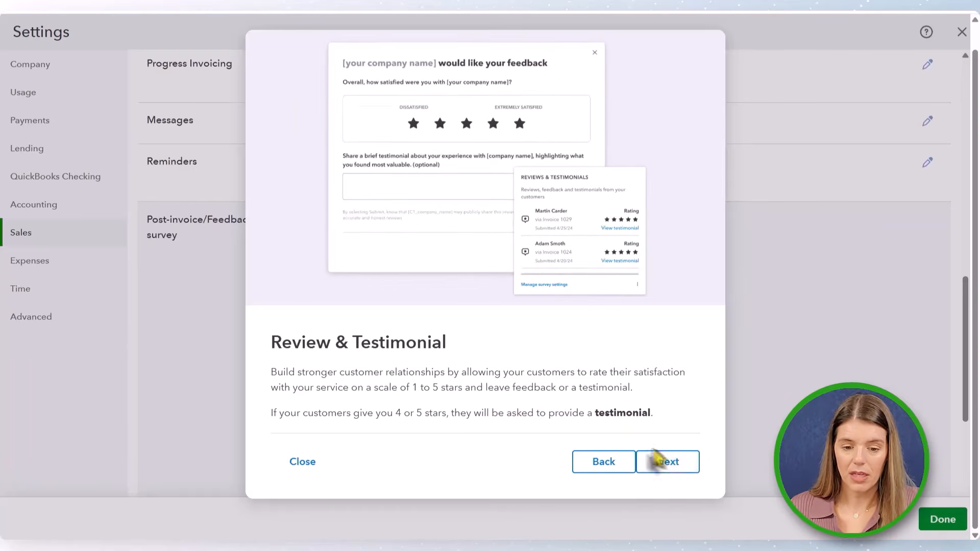
left_click(666, 467)
left_click(667, 465)
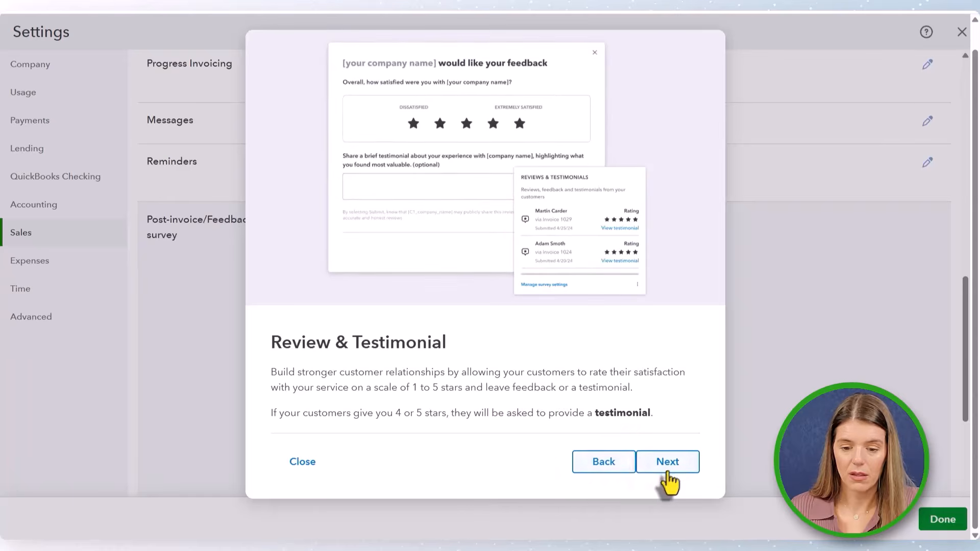
left_click(655, 473)
left_click(301, 464)
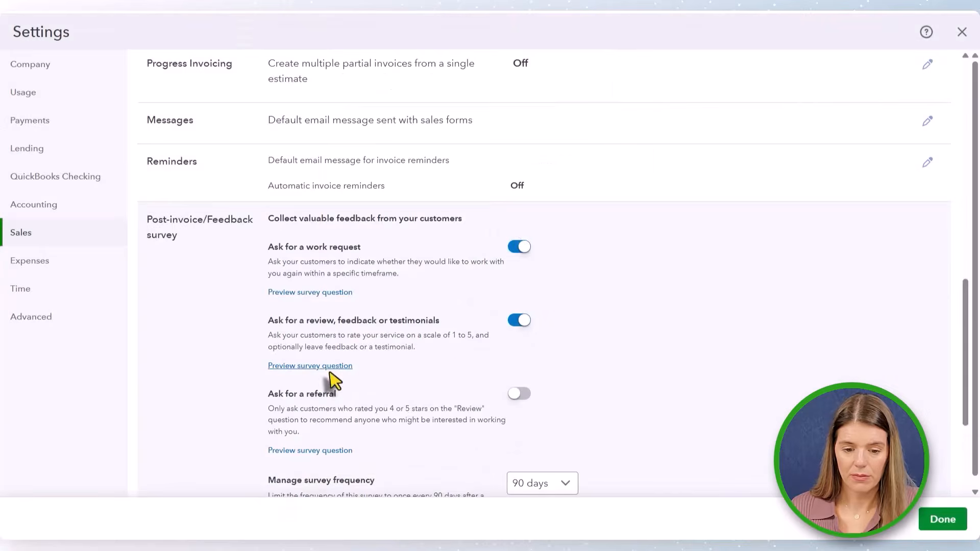
- Turn on the referral question, save the feedback survey settings, and close Settings
left_click(520, 393)
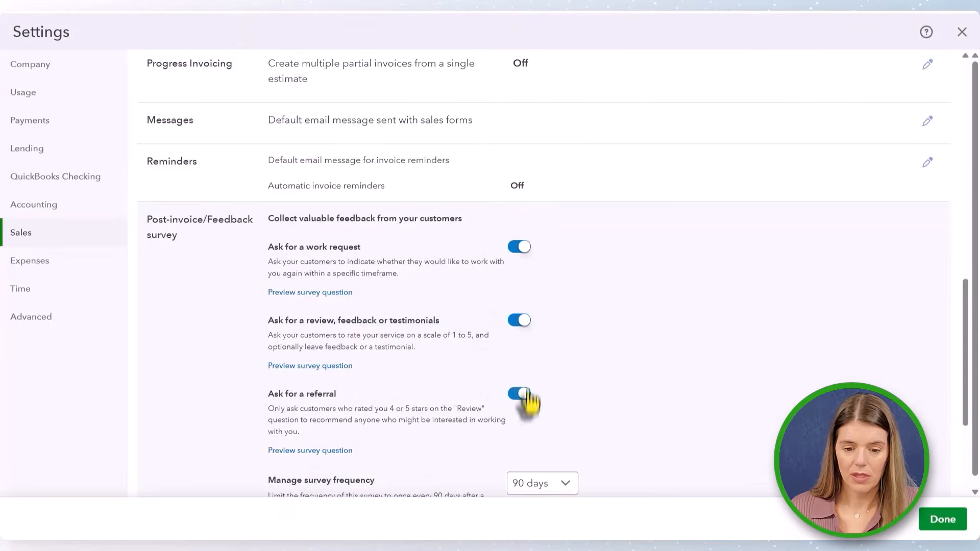
scroll(620, 325, "down", 3)
scroll(620, 316, "down", 1)
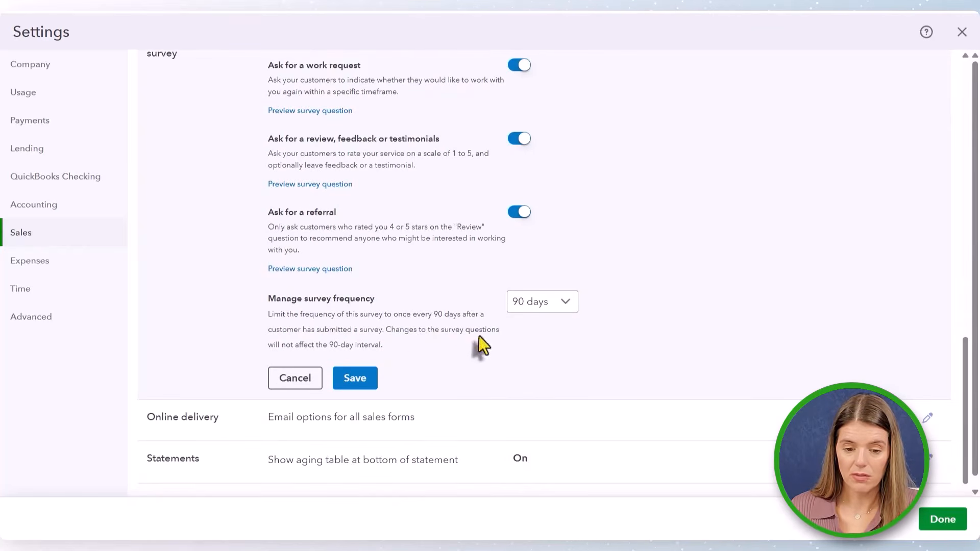
left_click(360, 380)
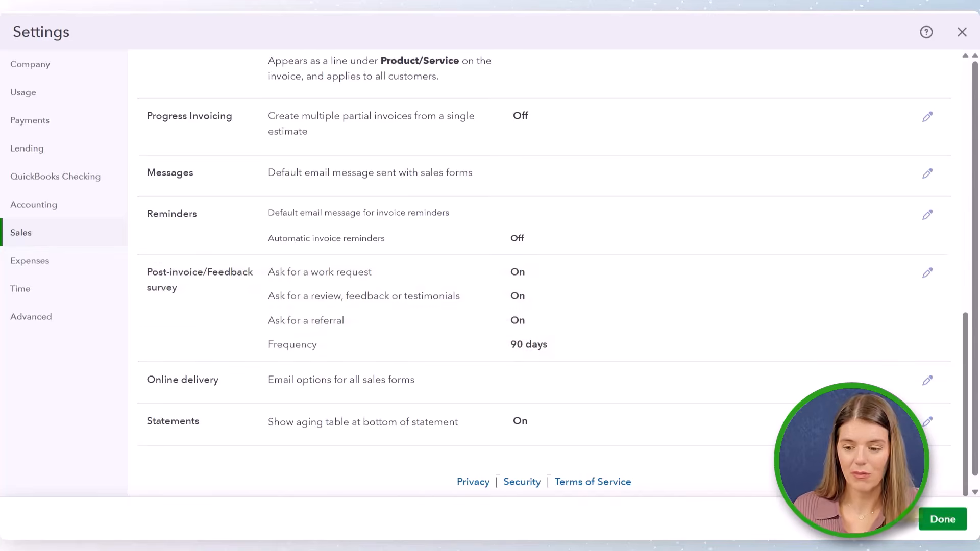
left_click(952, 519)
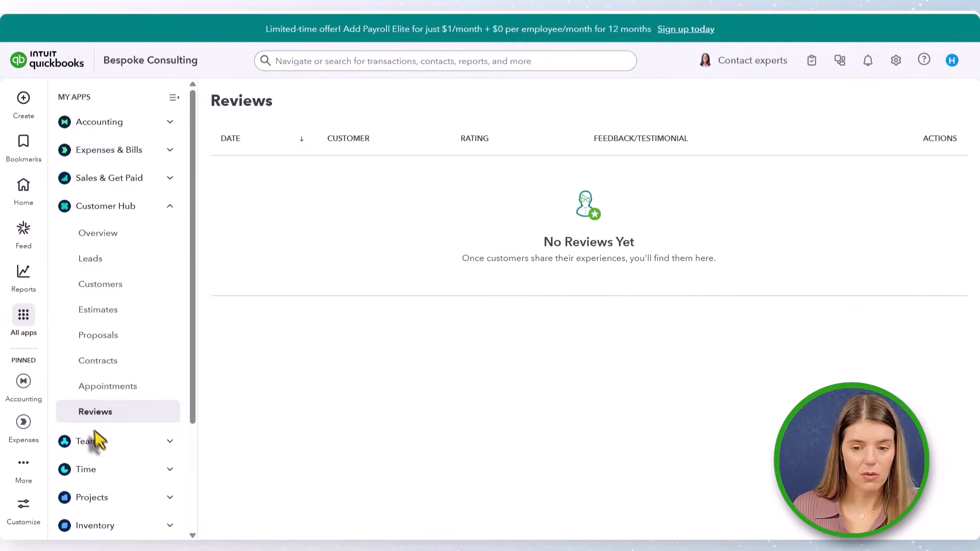